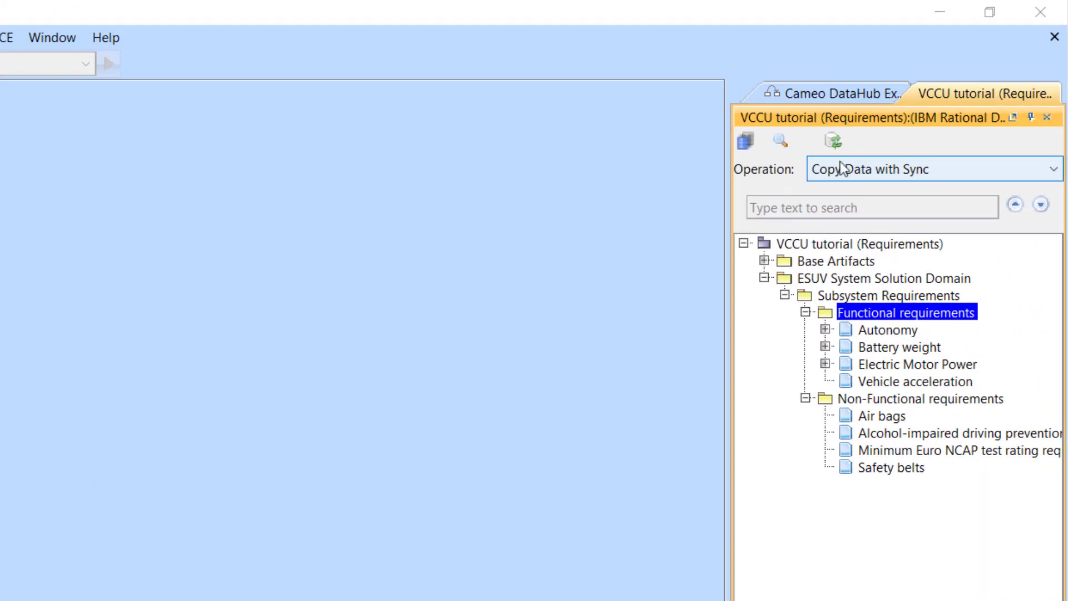
- Keep Copy Data with Sync and drop ESUV System Solution Domain from DOORS onto Model
{"action": "left_click", "coordinate": [802, 195]}
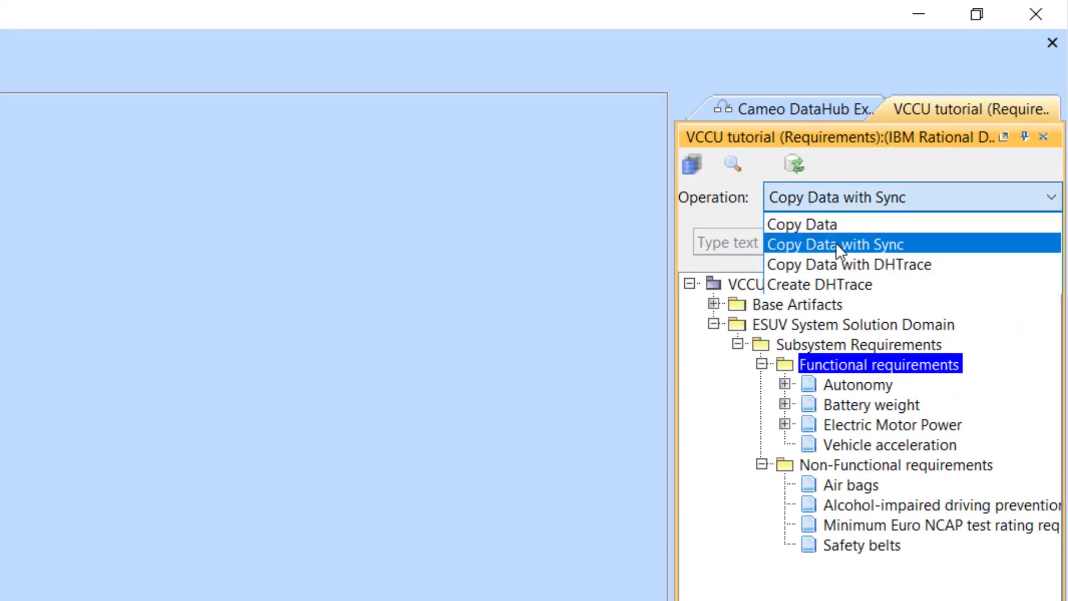
{"action": "left_click", "coordinate": [835, 244]}
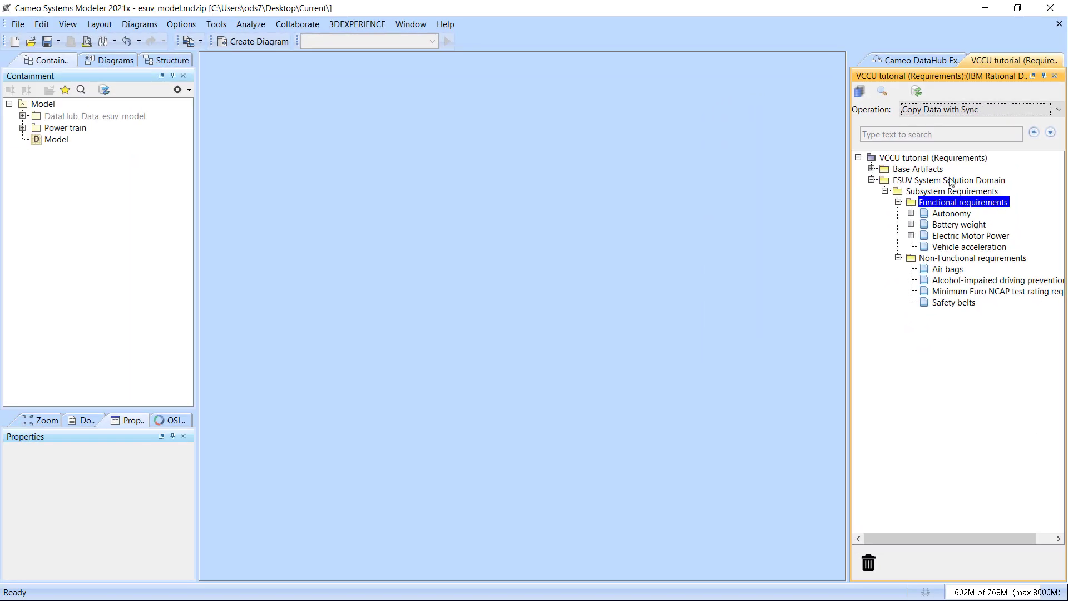
{"action": "left_click", "coordinate": [953, 192]}
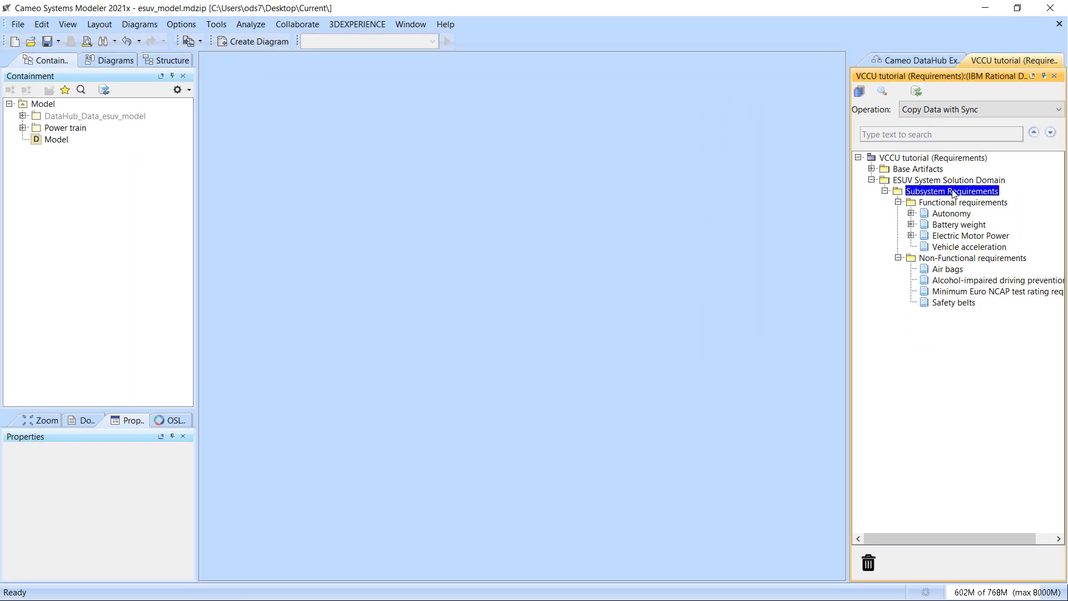
{"action": "left_click_drag", "start_coordinate": [948, 180], "coordinate": [50, 106]}
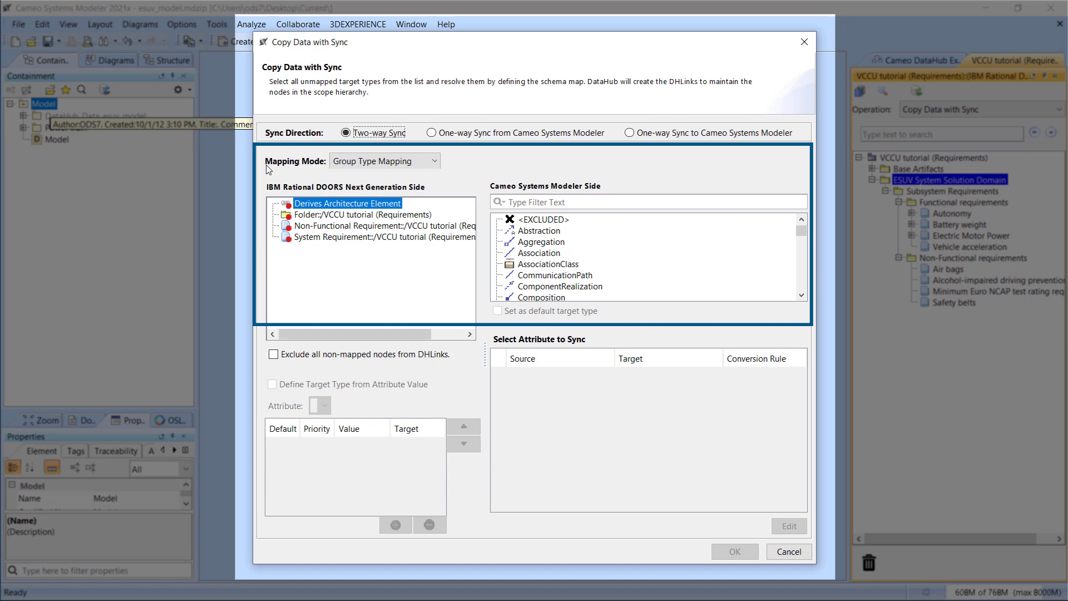
{"action": "left_click", "coordinate": [455, 134]}
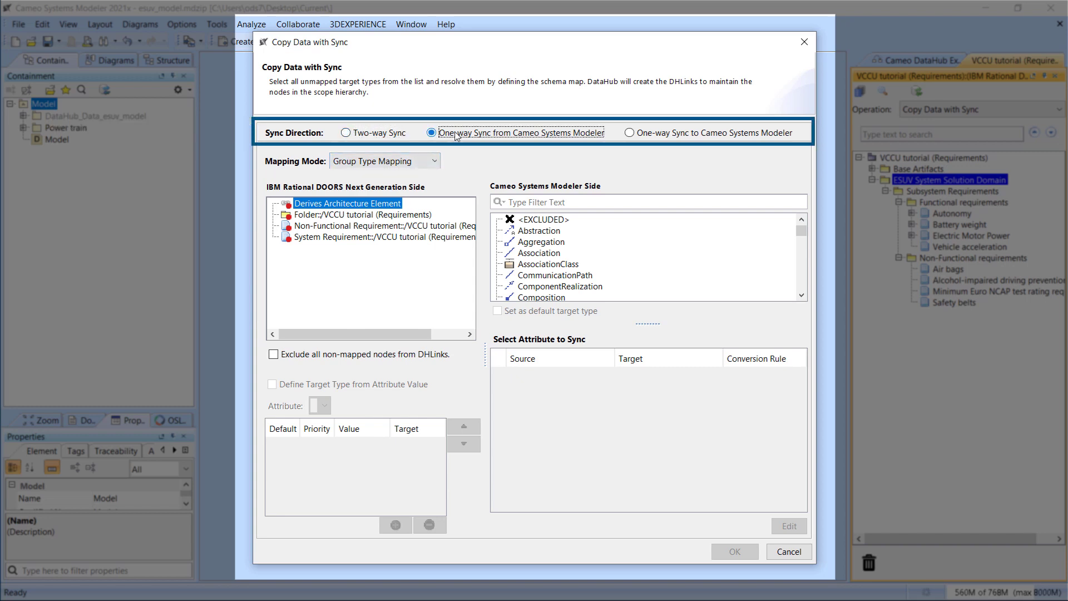
{"action": "left_click", "coordinate": [630, 134]}
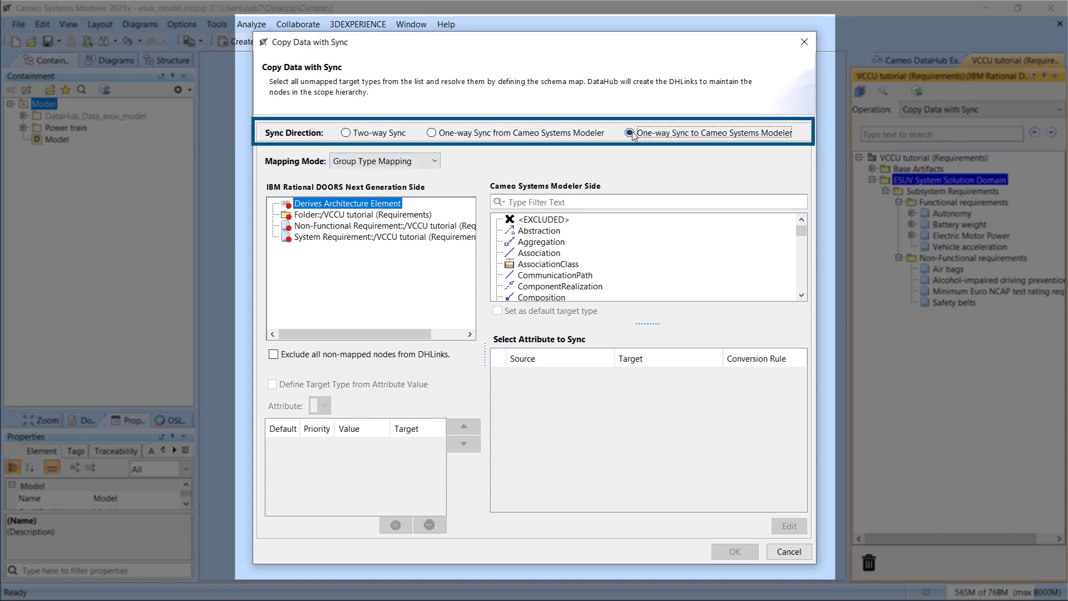
{"action": "left_click", "coordinate": [392, 136]}
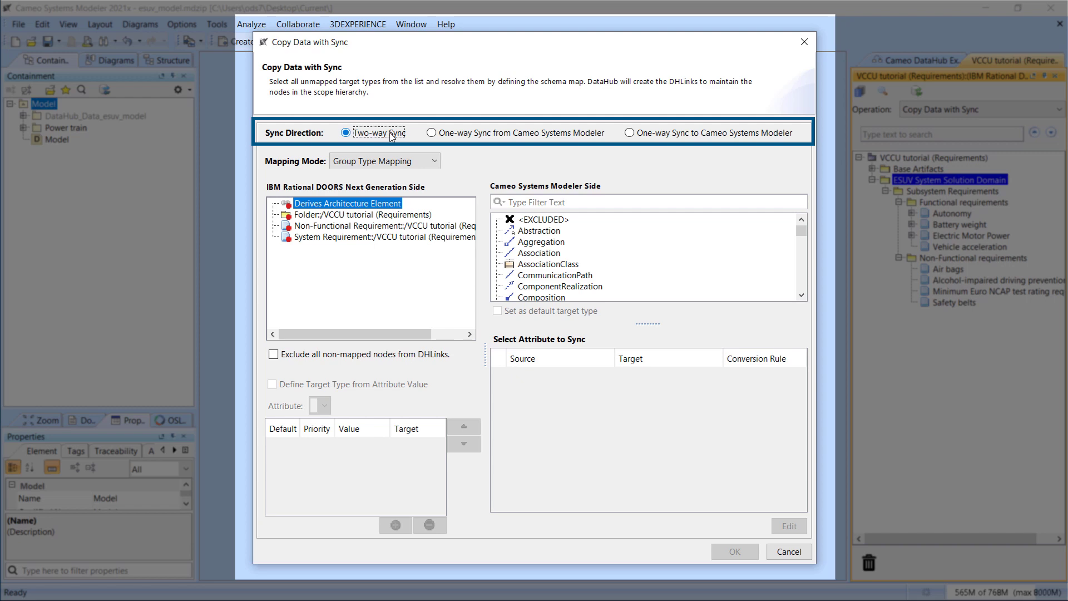
{"action": "left_click", "coordinate": [435, 163]}
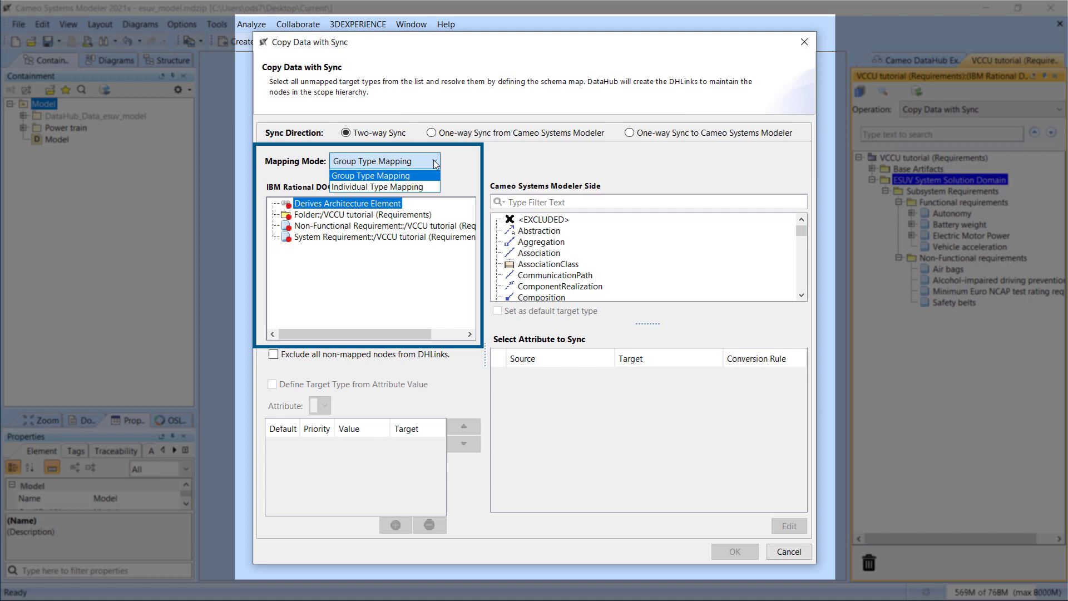
{"action": "left_click", "coordinate": [420, 188]}
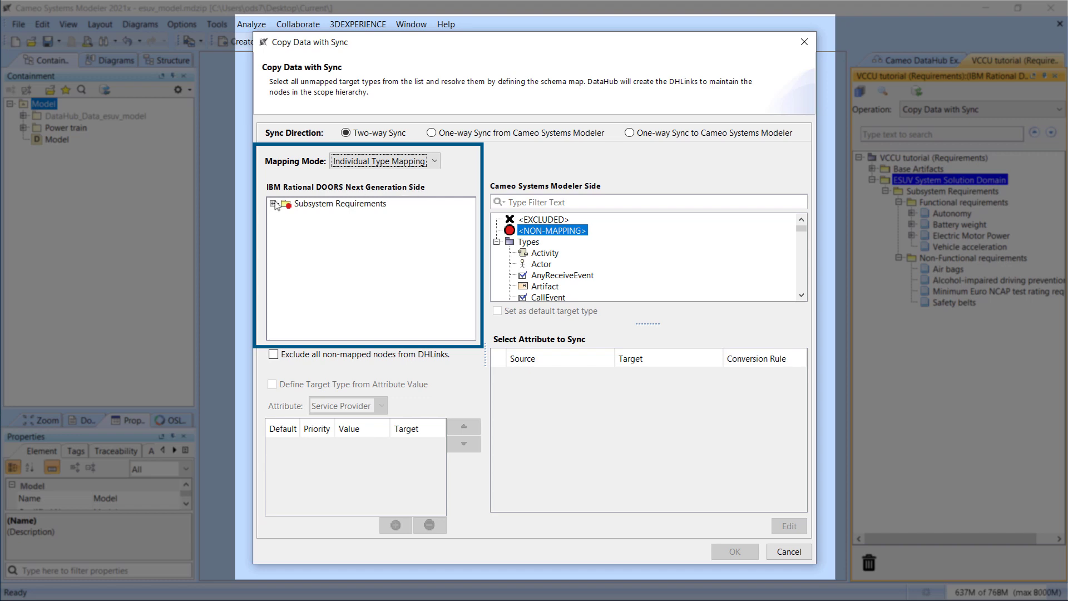
{"action": "left_click", "coordinate": [273, 204]}
{"action": "left_click", "coordinate": [286, 214]}
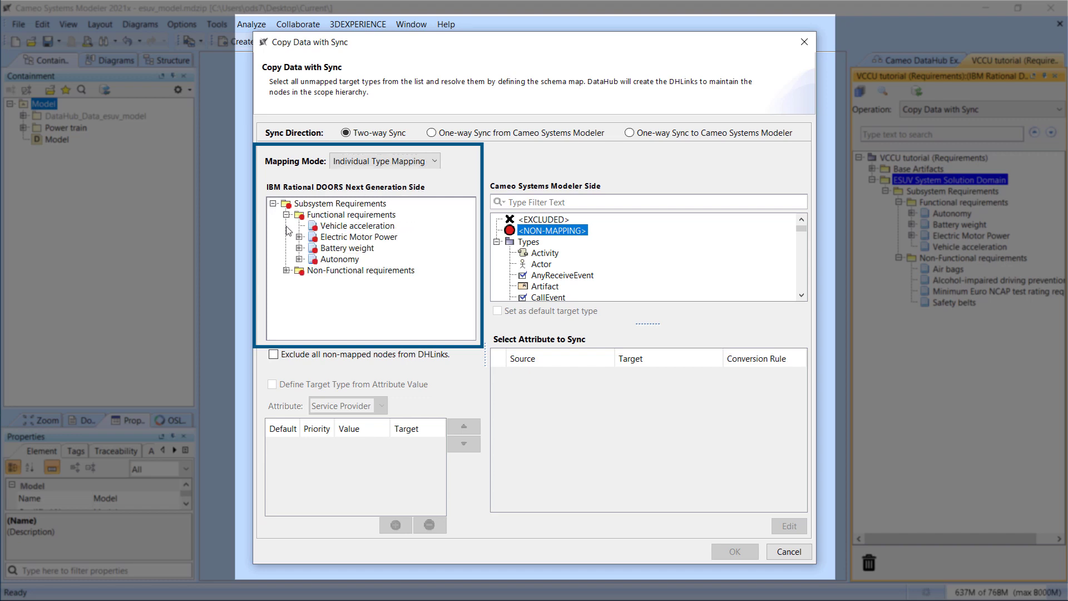
{"action": "left_click", "coordinate": [286, 270]}
{"action": "left_click", "coordinate": [300, 237]}
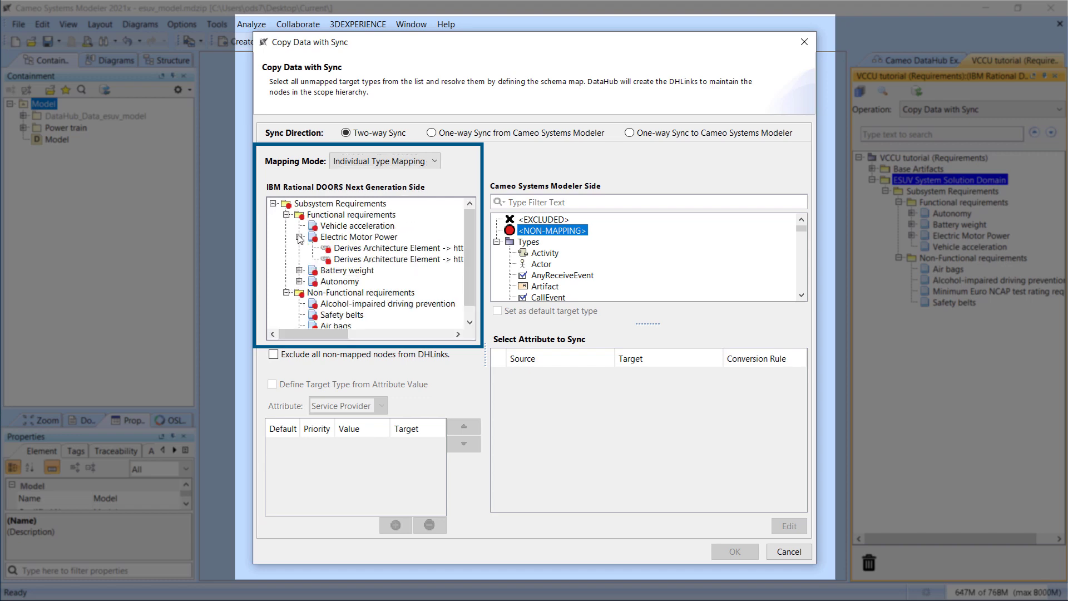
{"action": "left_click", "coordinate": [299, 271]}
{"action": "left_click", "coordinate": [300, 293]}
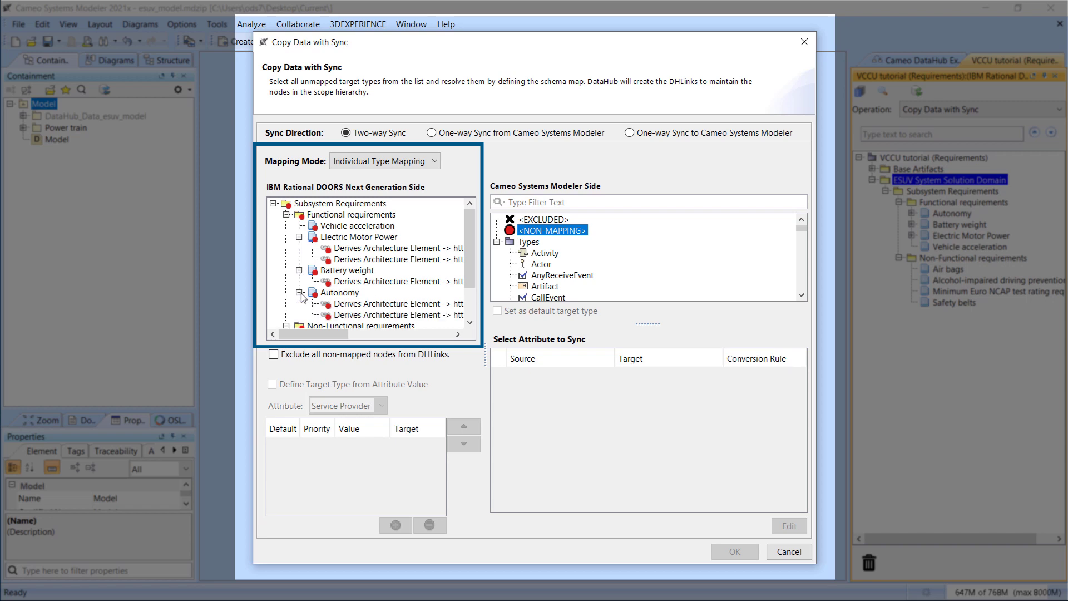
{"action": "scroll", "coordinate": [363, 289], "scroll_direction": "down", "scroll_amount": 2}
{"action": "scroll", "coordinate": [365, 287], "scroll_direction": "up", "scroll_amount": 1}
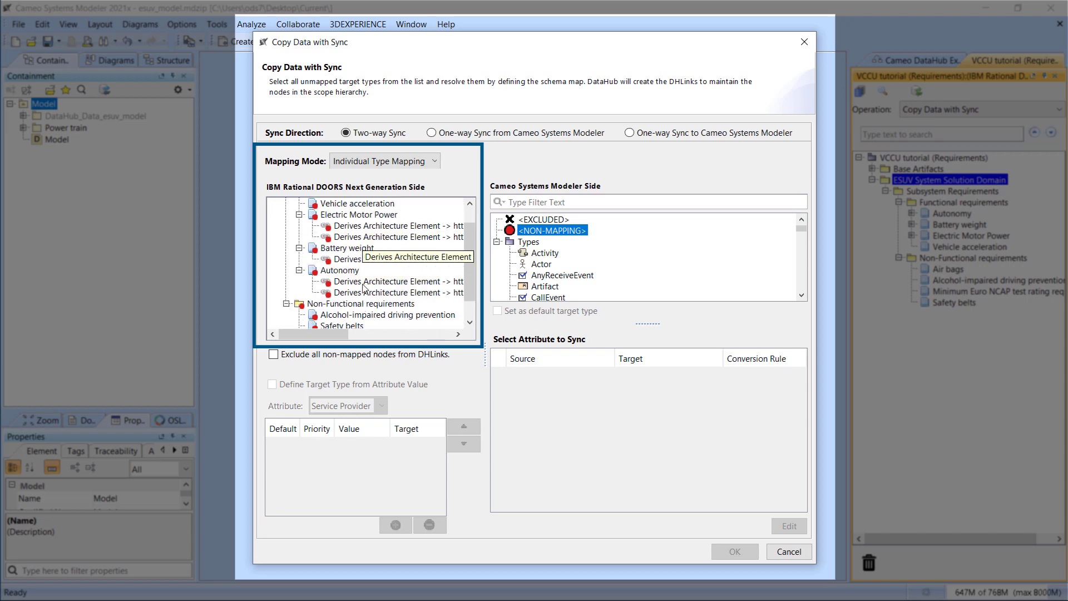
{"action": "scroll", "coordinate": [362, 289], "scroll_direction": "up", "scroll_amount": 1}
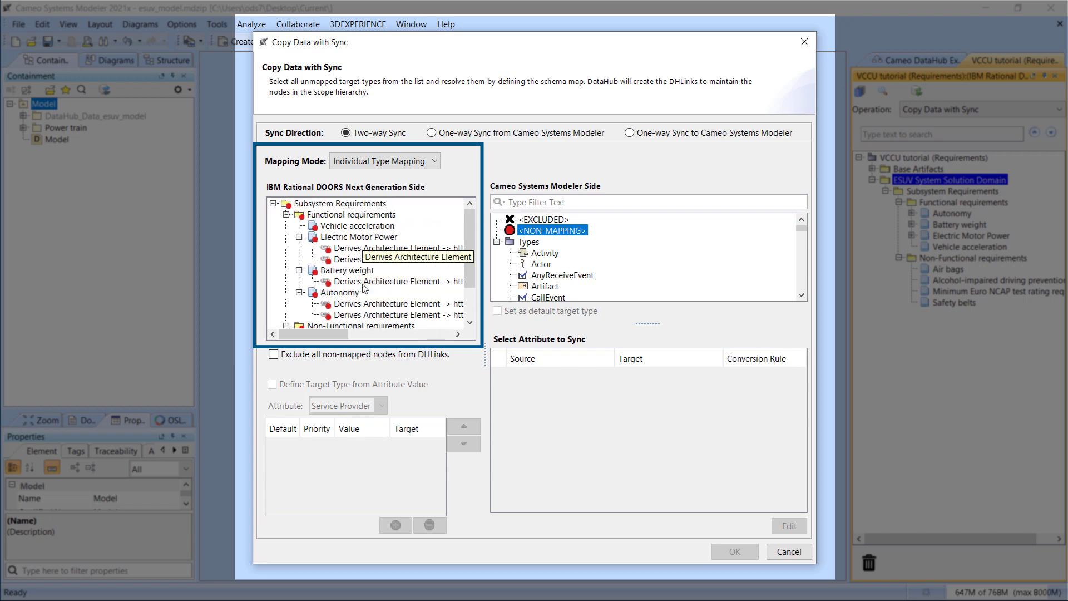
{"action": "left_click", "coordinate": [375, 167]}
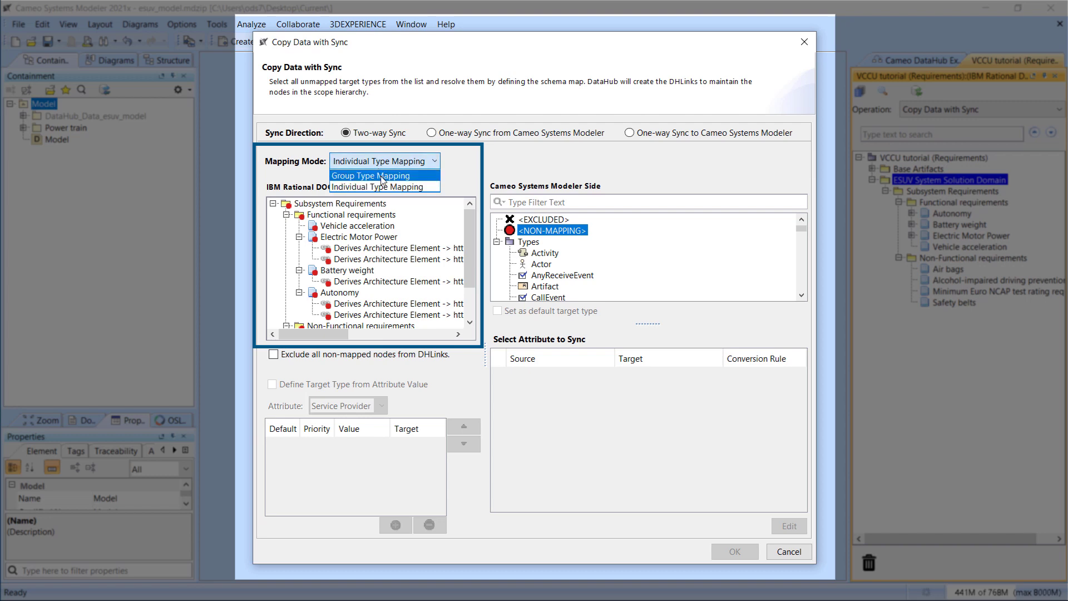
{"action": "left_click", "coordinate": [381, 176]}
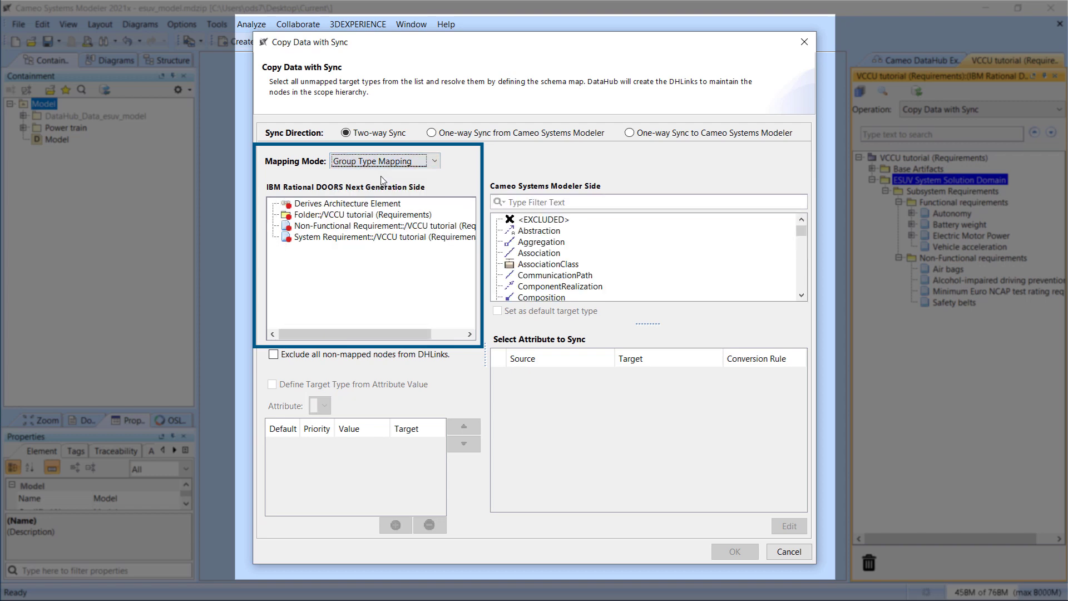
- Map the VCCU tutorial folder type to Package
{"action": "left_click", "coordinate": [376, 218]}
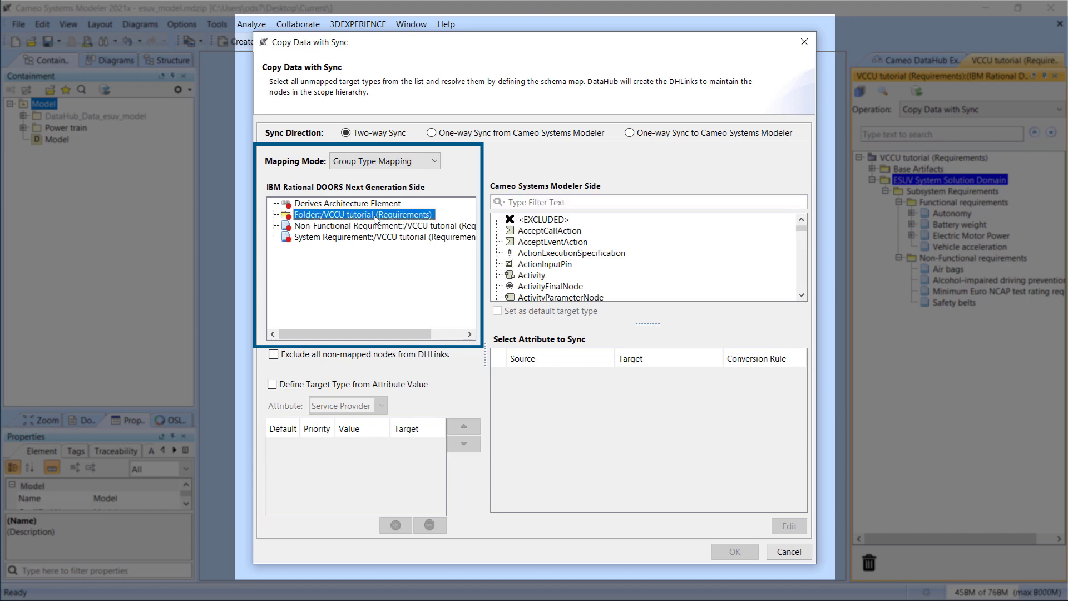
{"action": "left_click", "coordinate": [528, 201]}
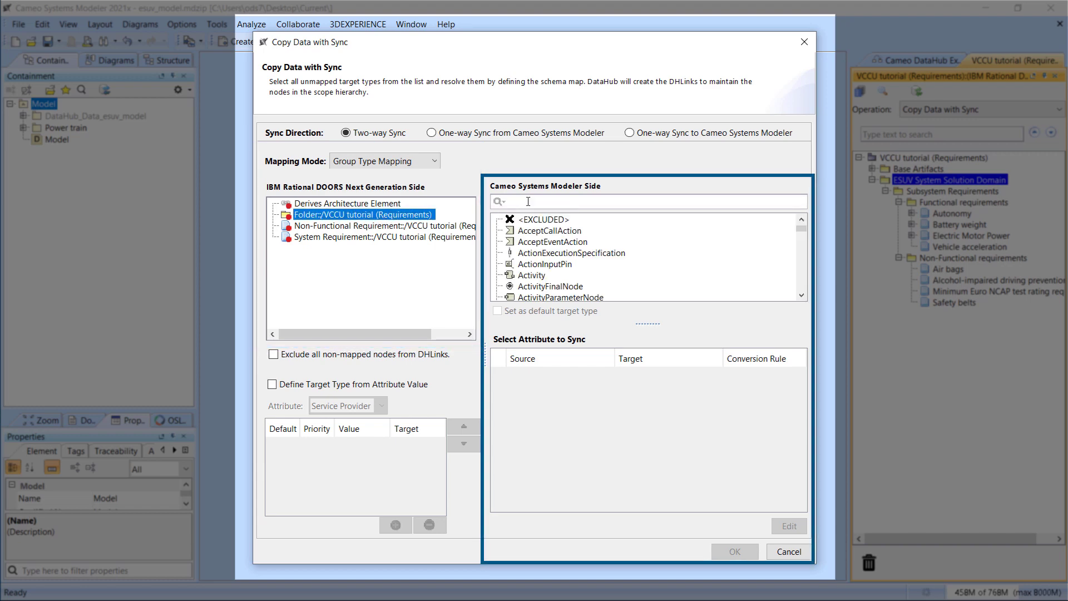
{"action": "type", "text": "pac"}
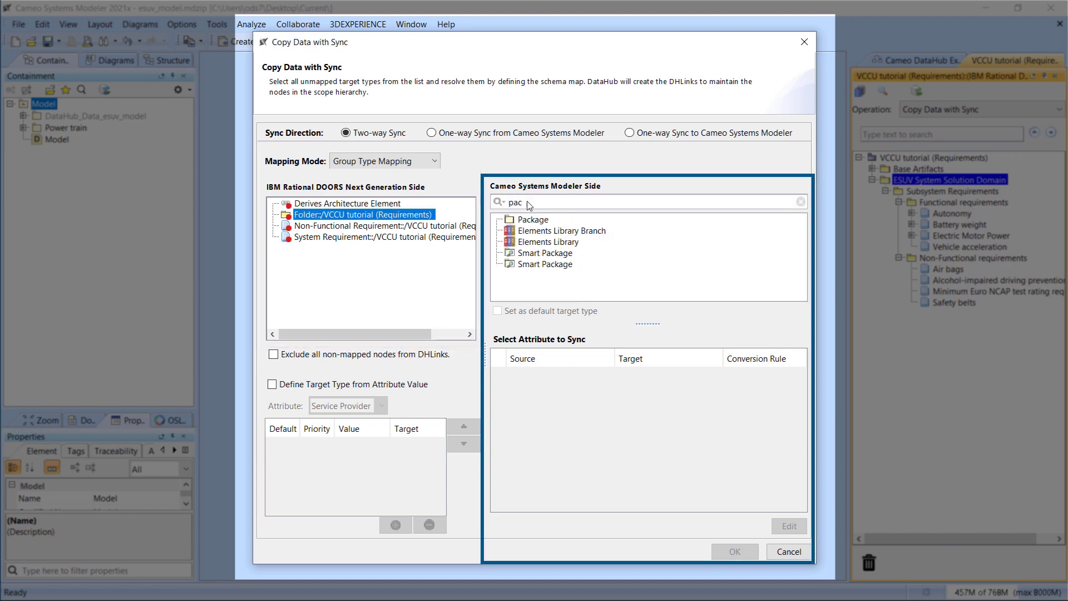
{"action": "left_click", "coordinate": [541, 223]}
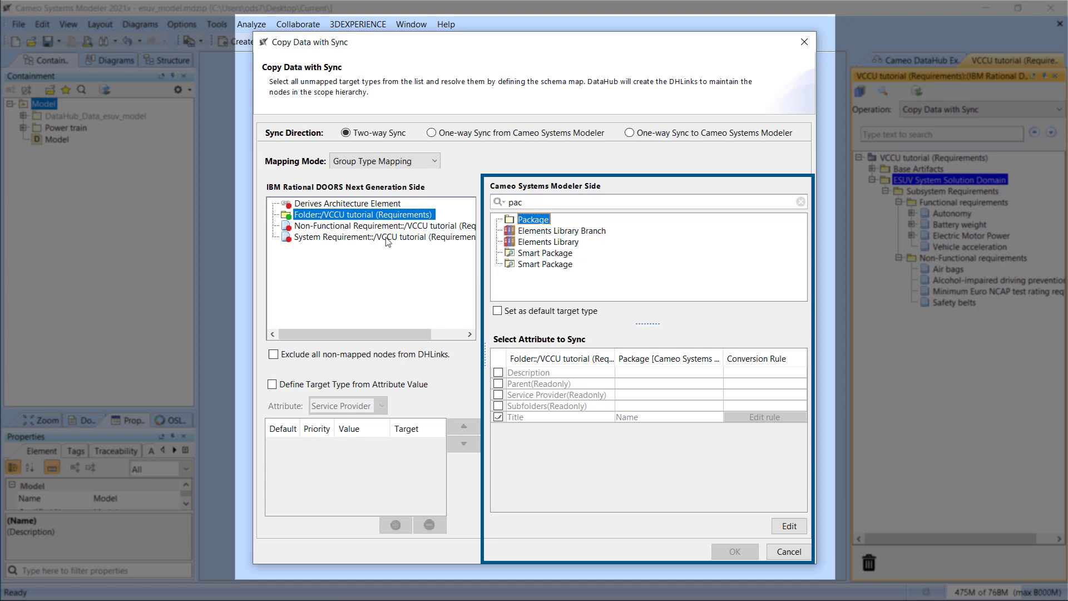
- Map the Non-Functional Requirement type to Business Requirement
{"action": "left_click", "coordinate": [372, 228]}
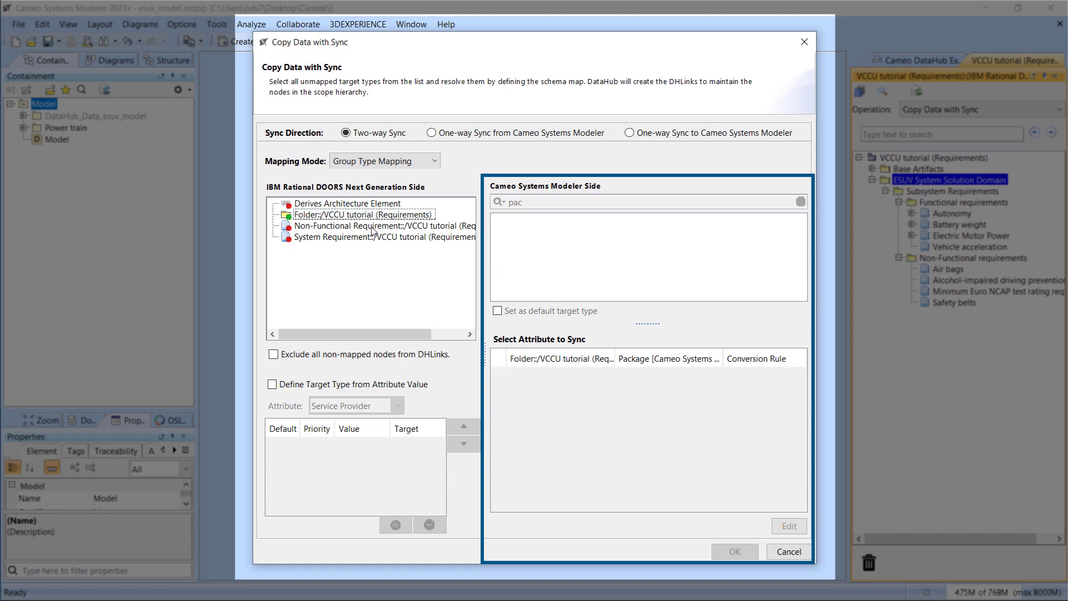
{"action": "double_click", "coordinate": [523, 202]}
{"action": "type", "text": "req"}
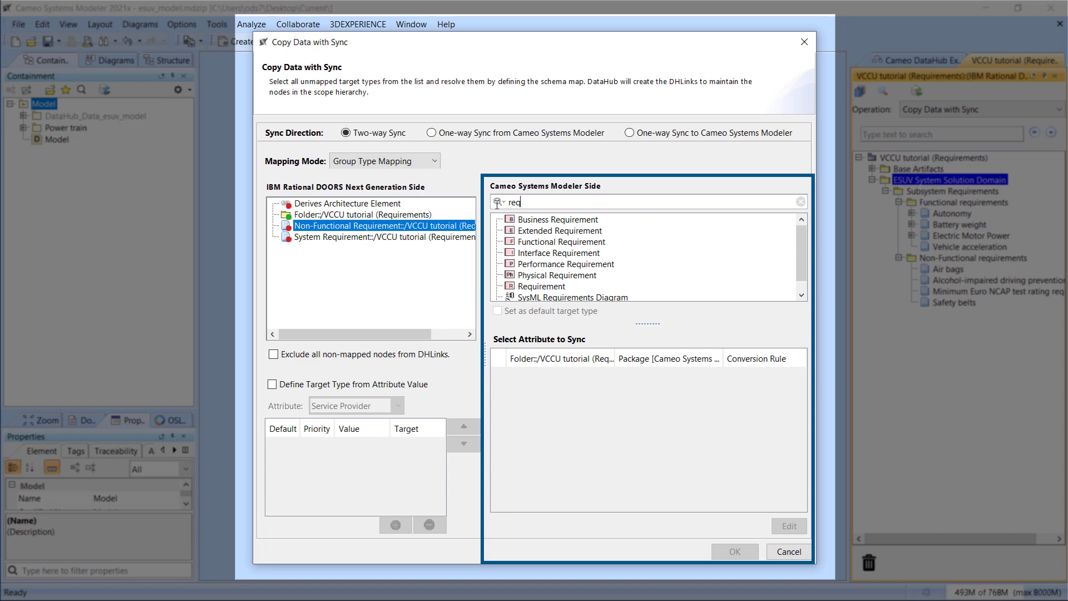
{"action": "left_click", "coordinate": [532, 221]}
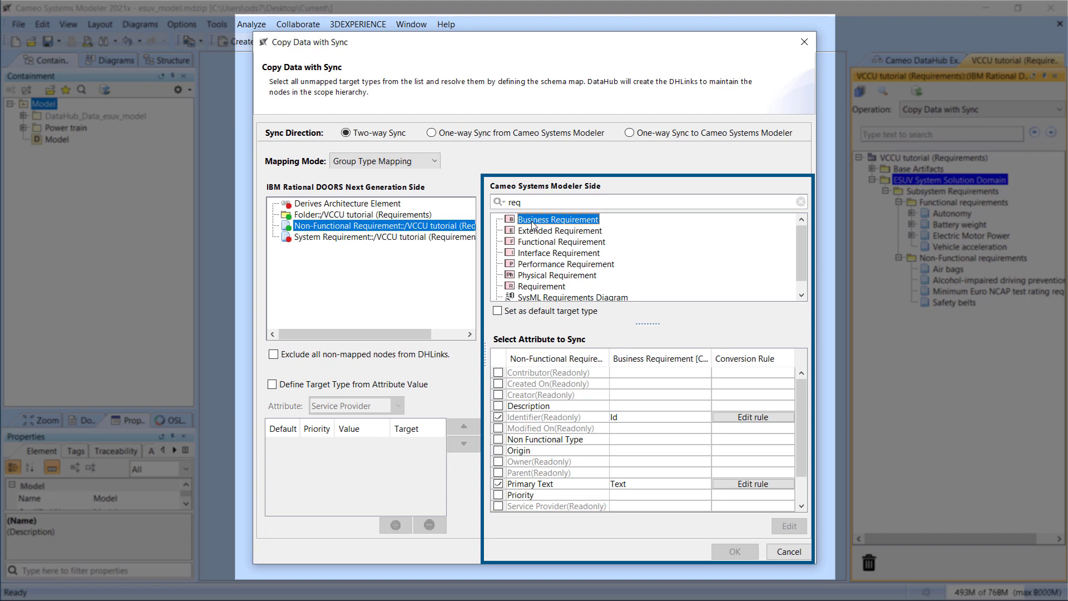
- Keep Identifier mapped to Id and Primary Text mapped to Text
{"action": "left_click", "coordinate": [635, 421]}
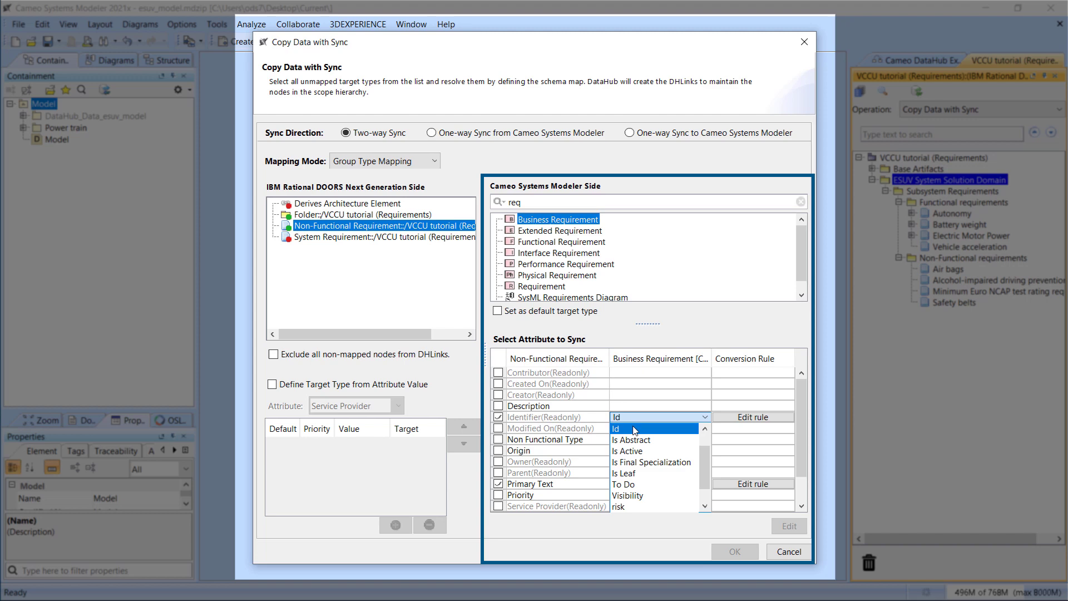
{"action": "left_click", "coordinate": [635, 429]}
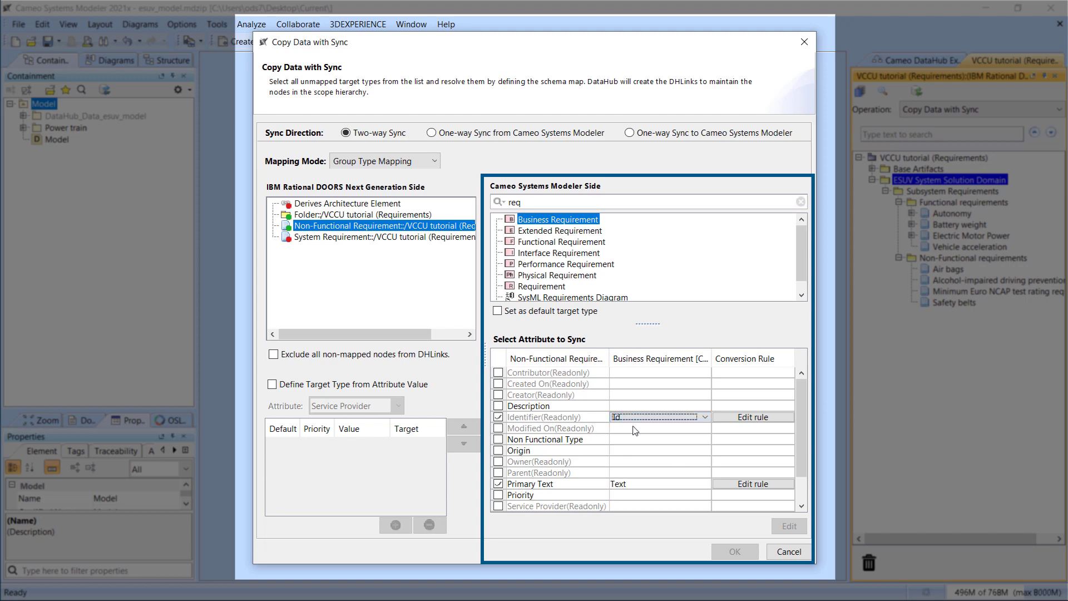
{"action": "left_click", "coordinate": [802, 506]}
{"action": "left_click", "coordinate": [802, 506]}
{"action": "left_click", "coordinate": [801, 506]}
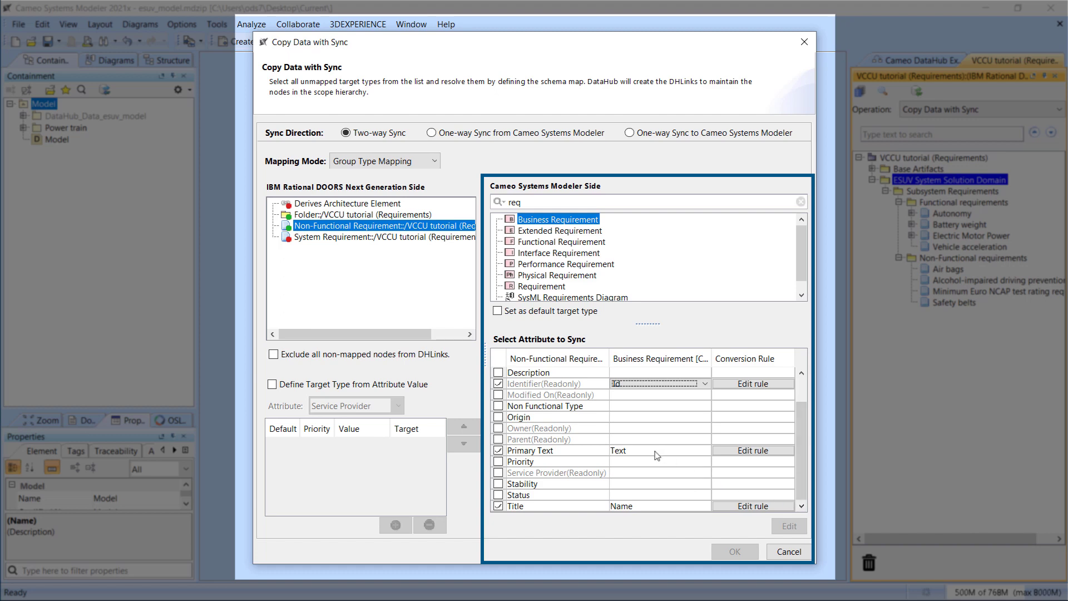
{"action": "left_click", "coordinate": [654, 454]}
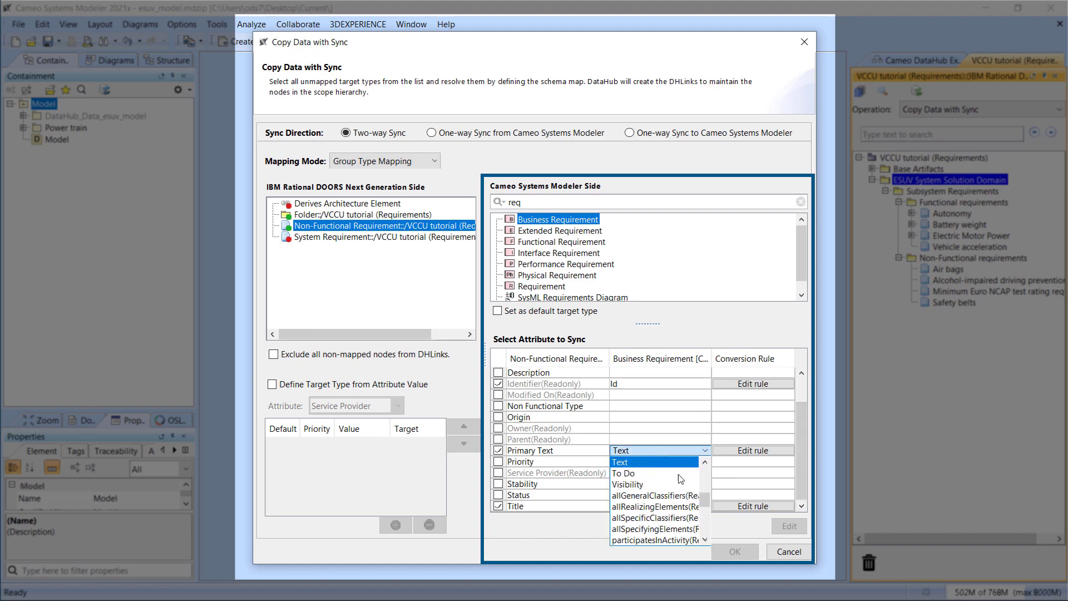
{"action": "mouse_move", "coordinate": [705, 499]}
{"action": "left_mouse_down"}
{"action": "mouse_move", "coordinate": [712, 535]}
{"action": "mouse_move", "coordinate": [711, 501]}
{"action": "left_mouse_up"}
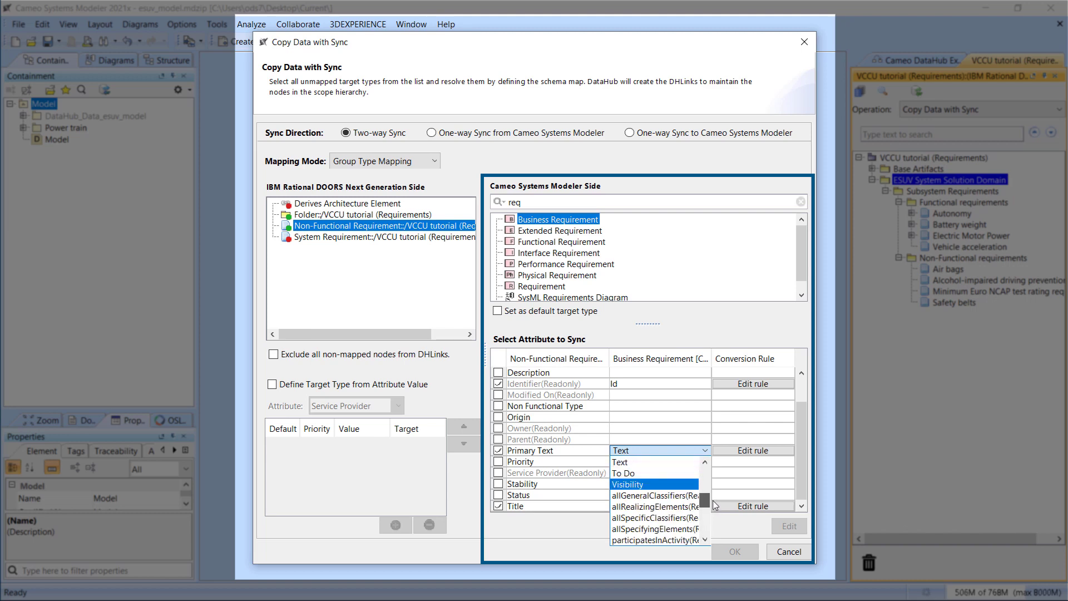
{"action": "left_click", "coordinate": [724, 341]}
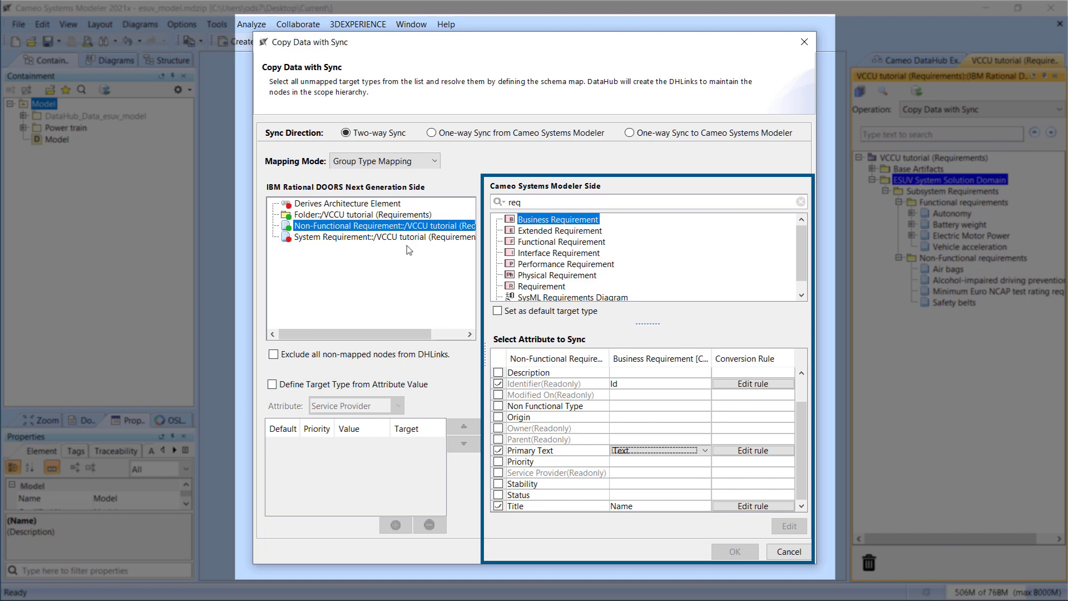
{"action": "left_click", "coordinate": [368, 237]}
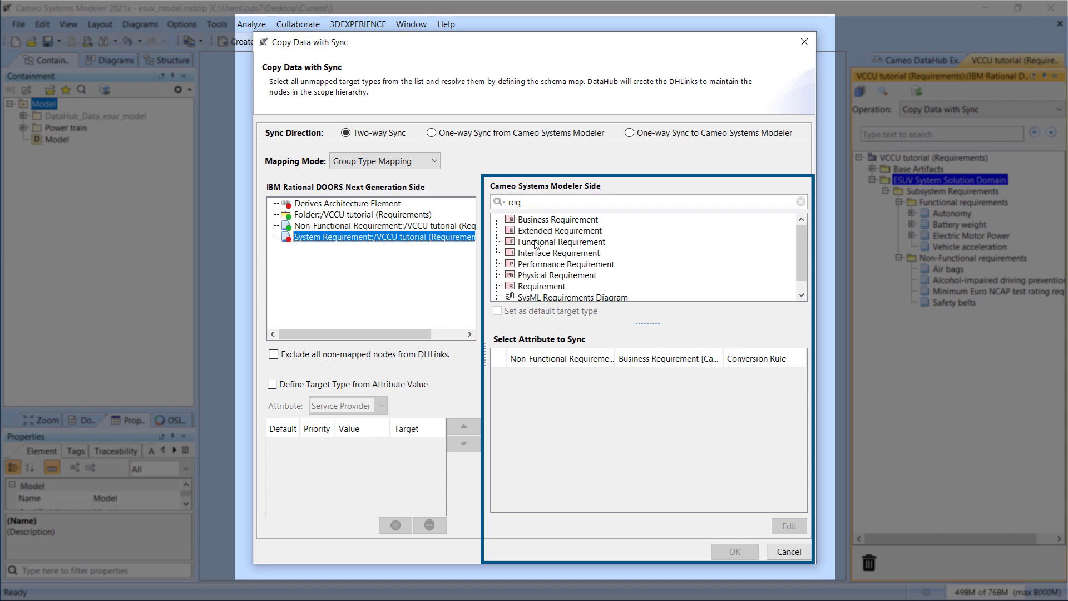
- Map System Requirement to Requirement and set it as the default target type
{"action": "left_click", "coordinate": [529, 290]}
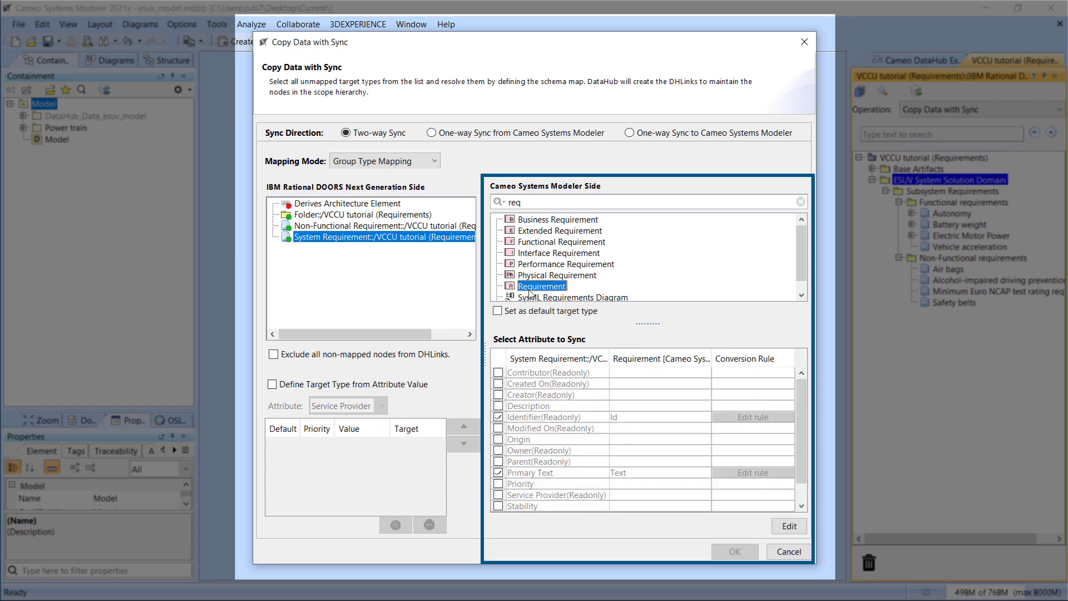
{"action": "scroll", "coordinate": [665, 422], "scroll_direction": "down", "scroll_amount": 1}
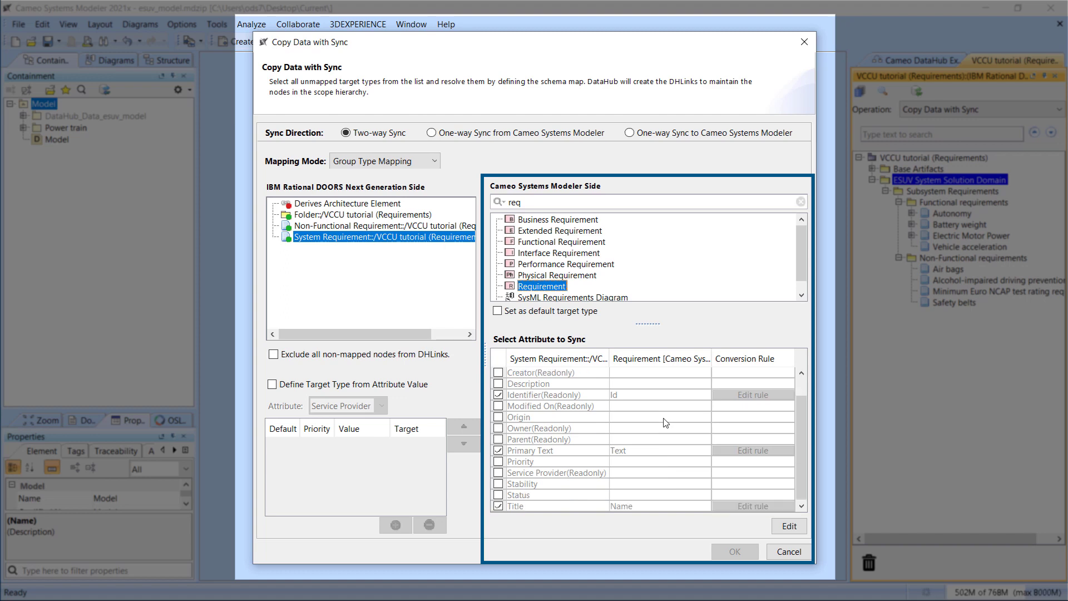
{"action": "scroll", "coordinate": [665, 423], "scroll_direction": "up", "scroll_amount": 1}
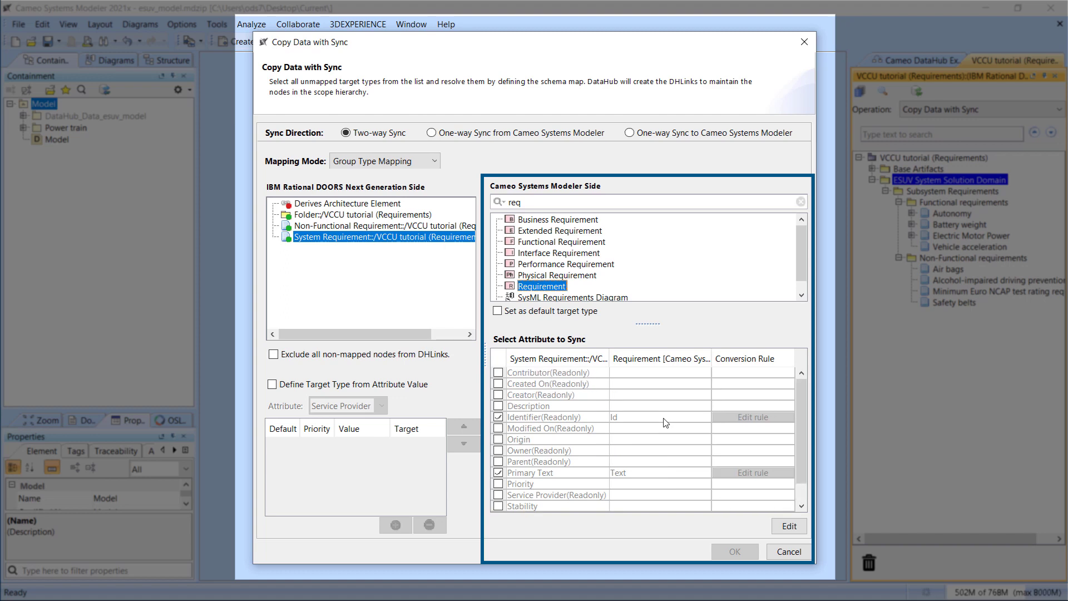
{"action": "left_click", "coordinate": [497, 311]}
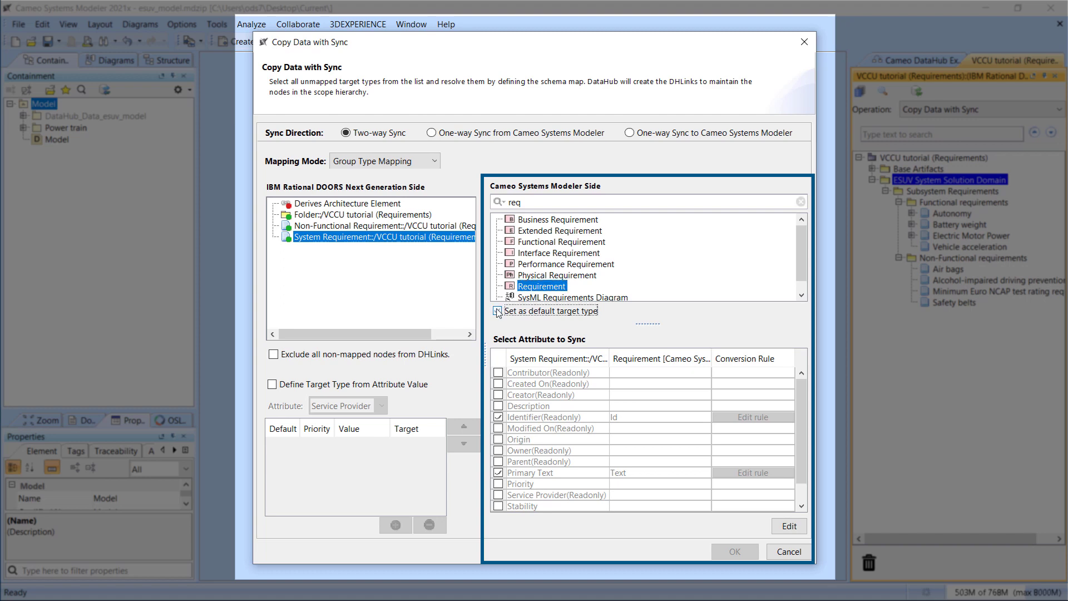
- Map the Derives Architecture Element link type to DeriveReqt
{"action": "left_click", "coordinate": [317, 205]}
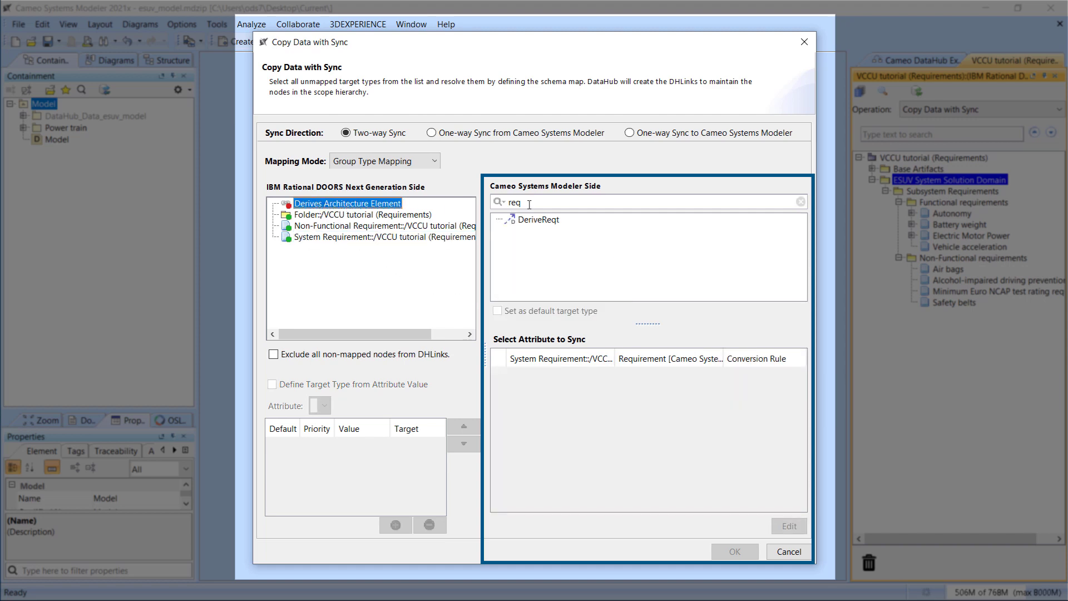
{"action": "left_click", "coordinate": [501, 202]}
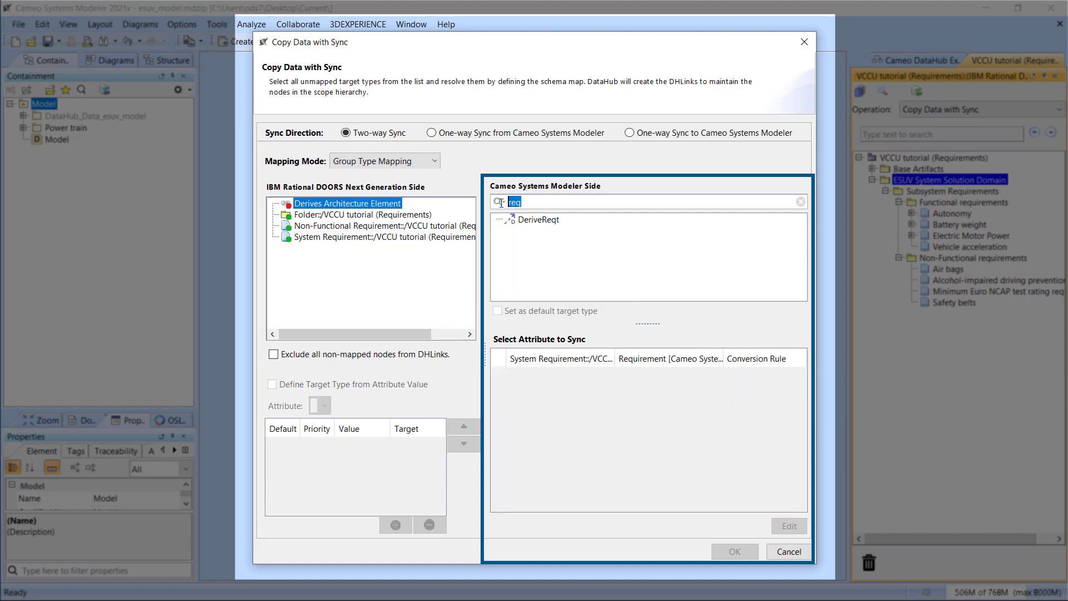
{"action": "left_click", "coordinate": [537, 221]}
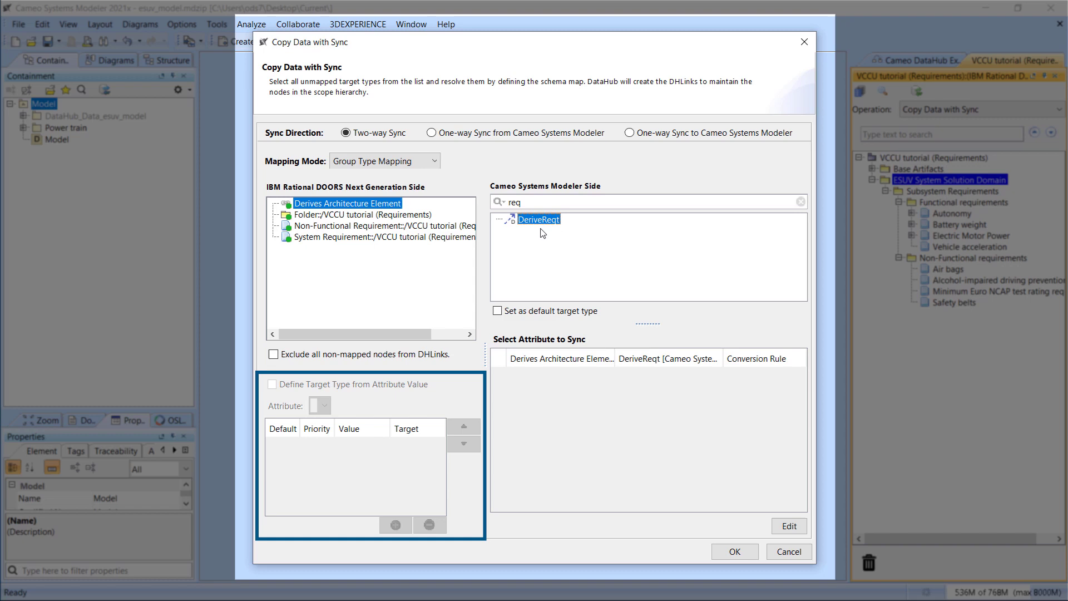
- Run the copy with sync and expand Subsystem, Functional and Non-Functional requirements packages
{"action": "left_click", "coordinate": [733, 551]}
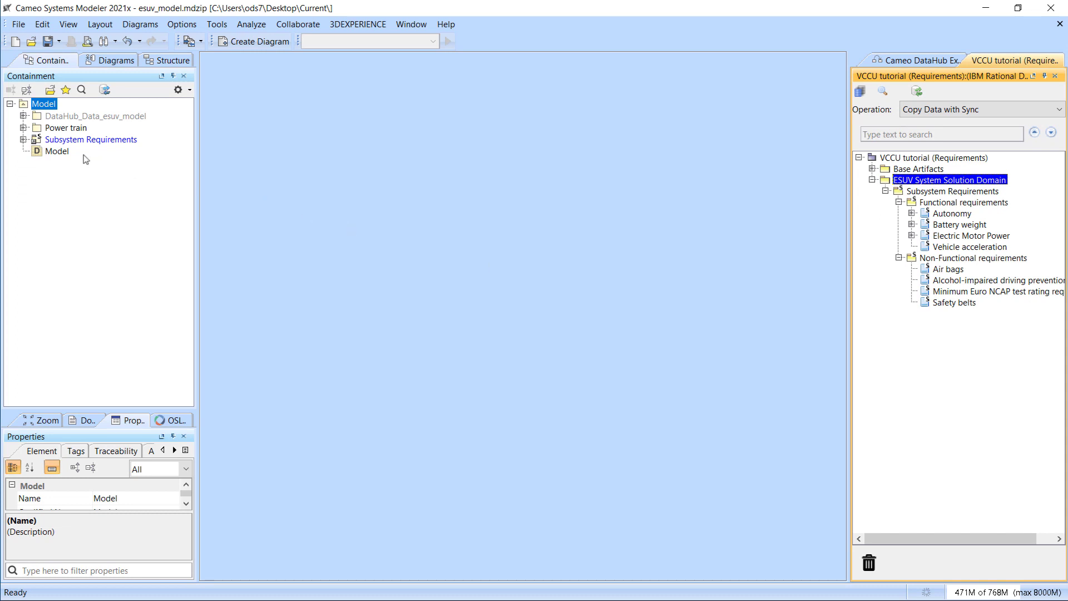
{"action": "left_click", "coordinate": [23, 139]}
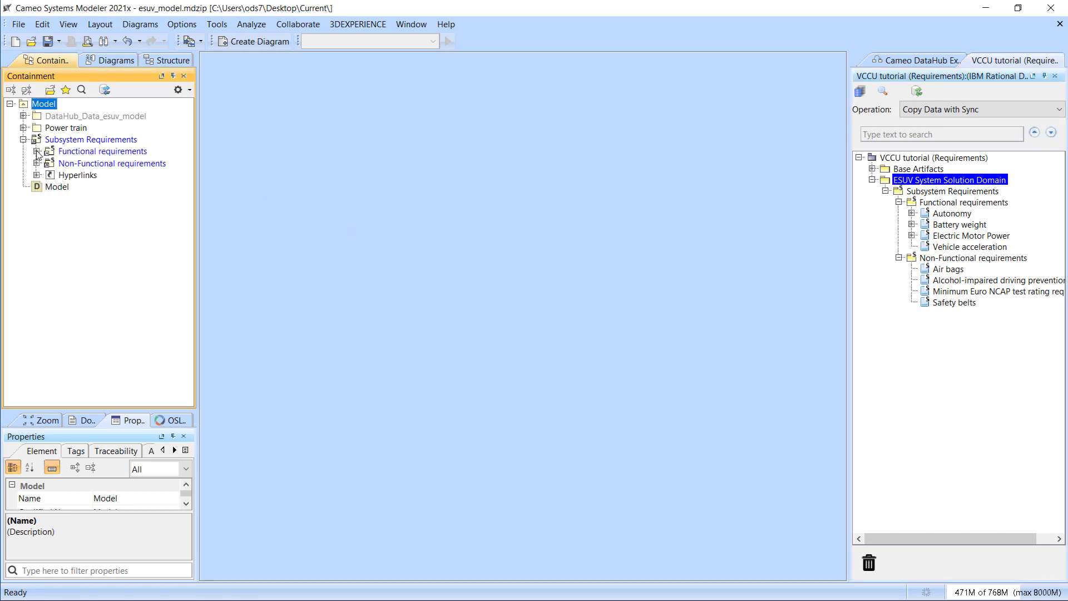
{"action": "left_click", "coordinate": [37, 151]}
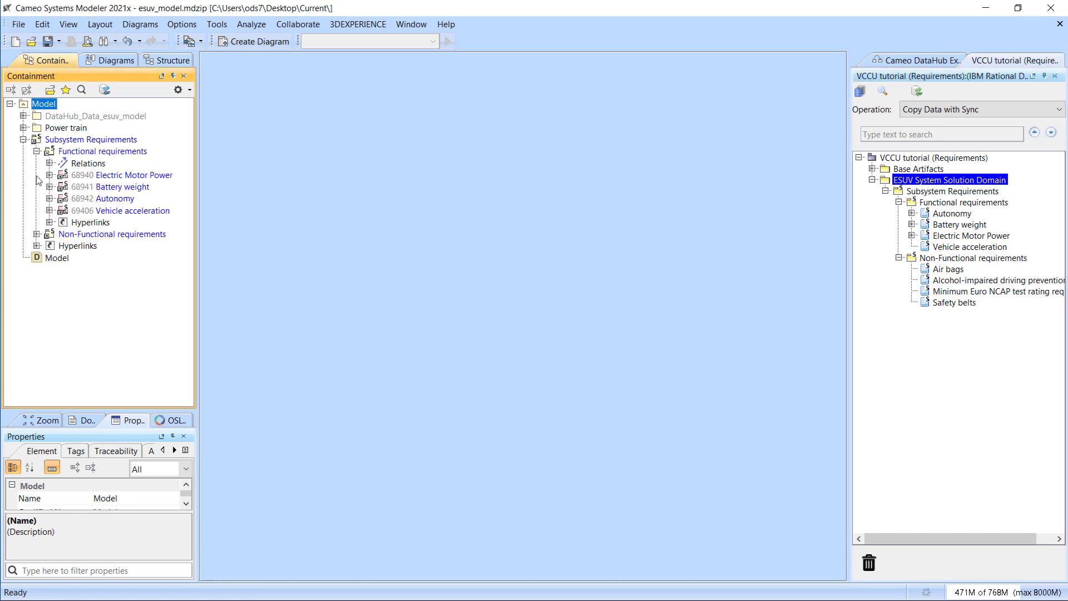
{"action": "left_click", "coordinate": [36, 234]}
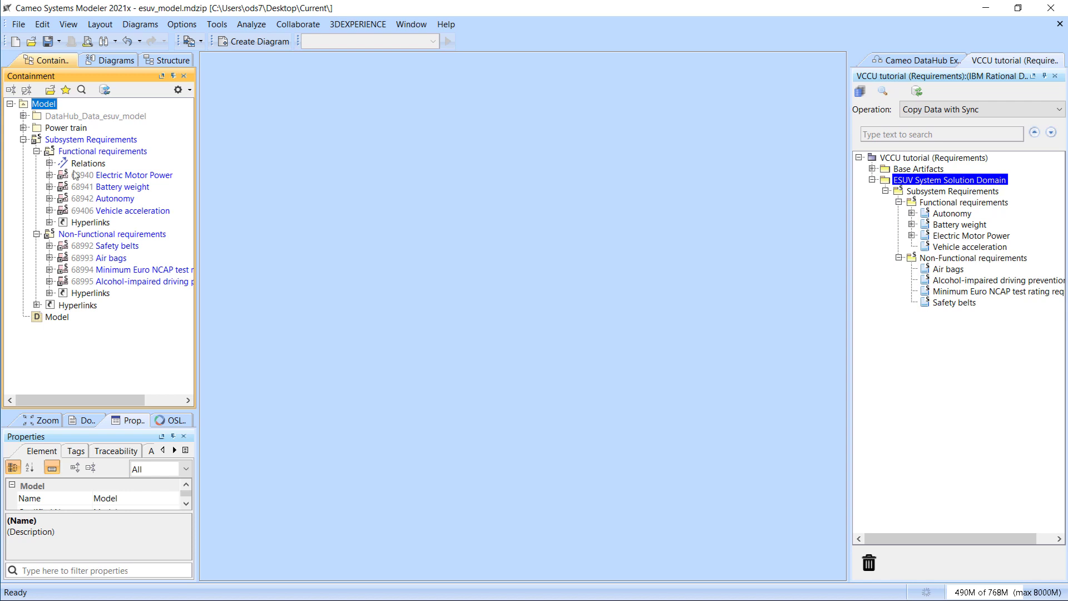
- Compare Subsystem Requirements in the model and DOORS Next, checking the five DeriveReqt relations
{"action": "left_click", "coordinate": [93, 143]}
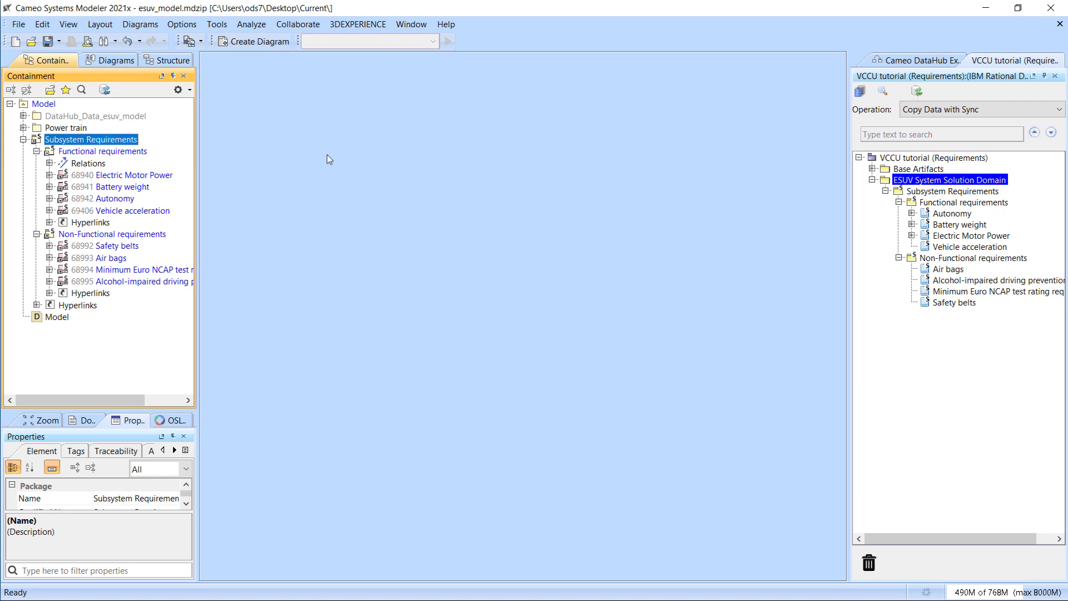
{"action": "left_click", "coordinate": [969, 194]}
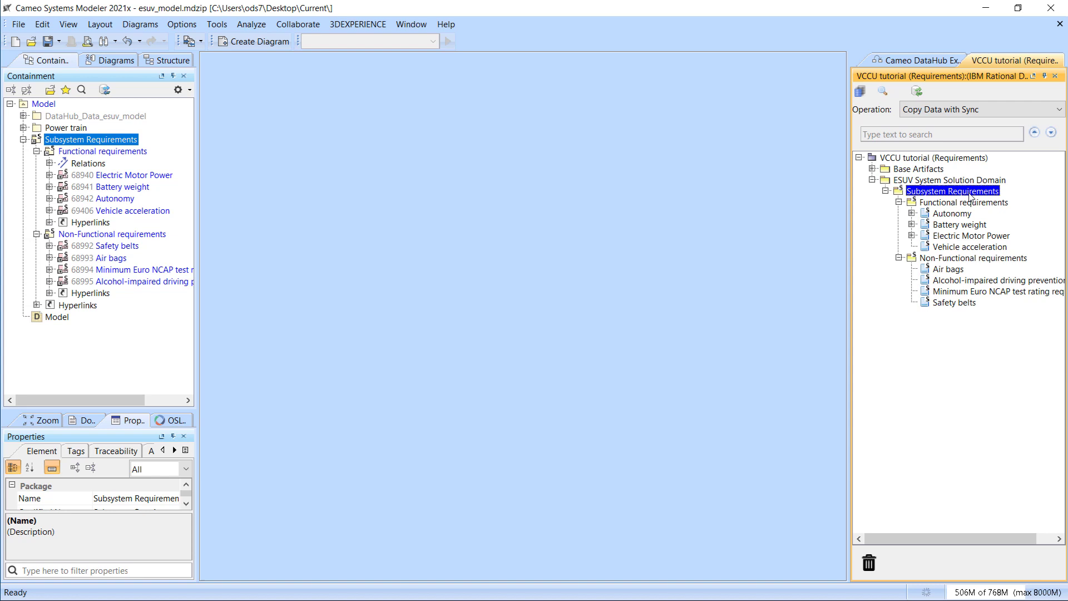
{"action": "left_click", "coordinate": [49, 164]}
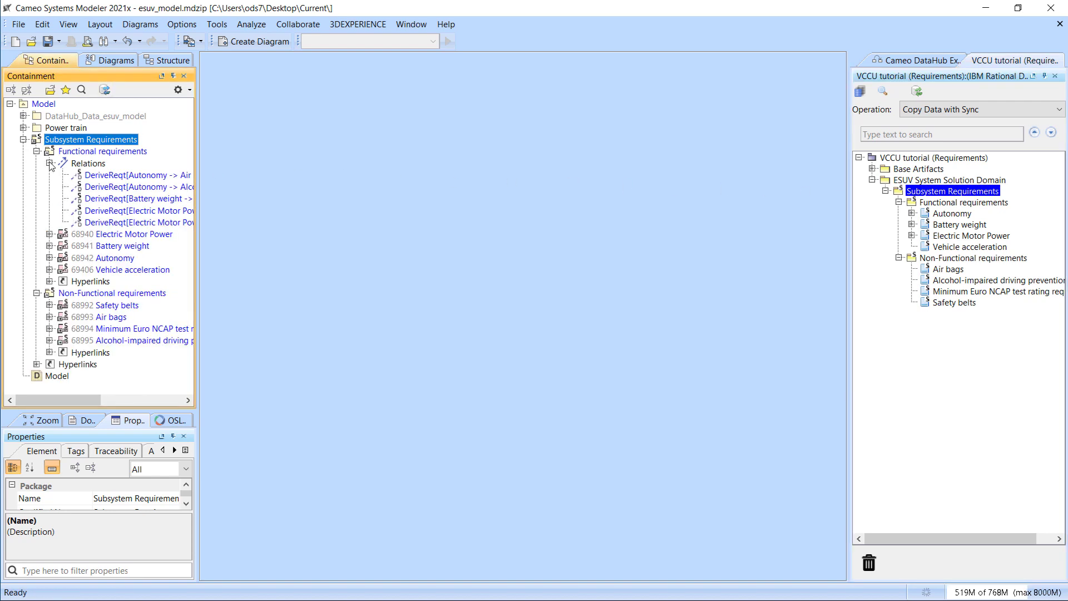
{"action": "left_click", "coordinate": [49, 164]}
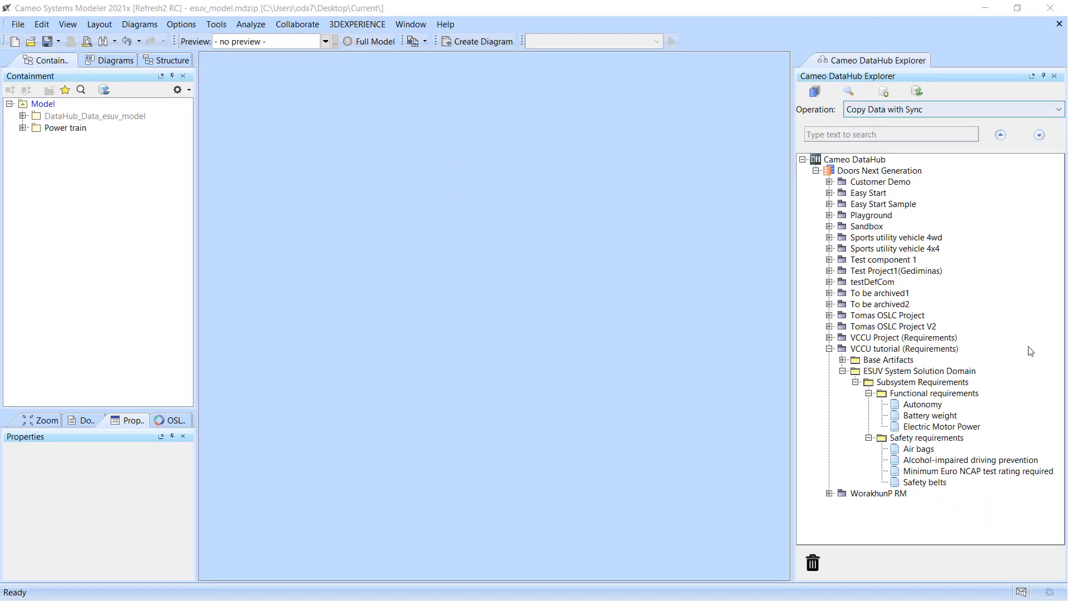
- Drag ESUV System Solution Domain from the DataHub tree toward Model
{"action": "left_click", "coordinate": [940, 385]}
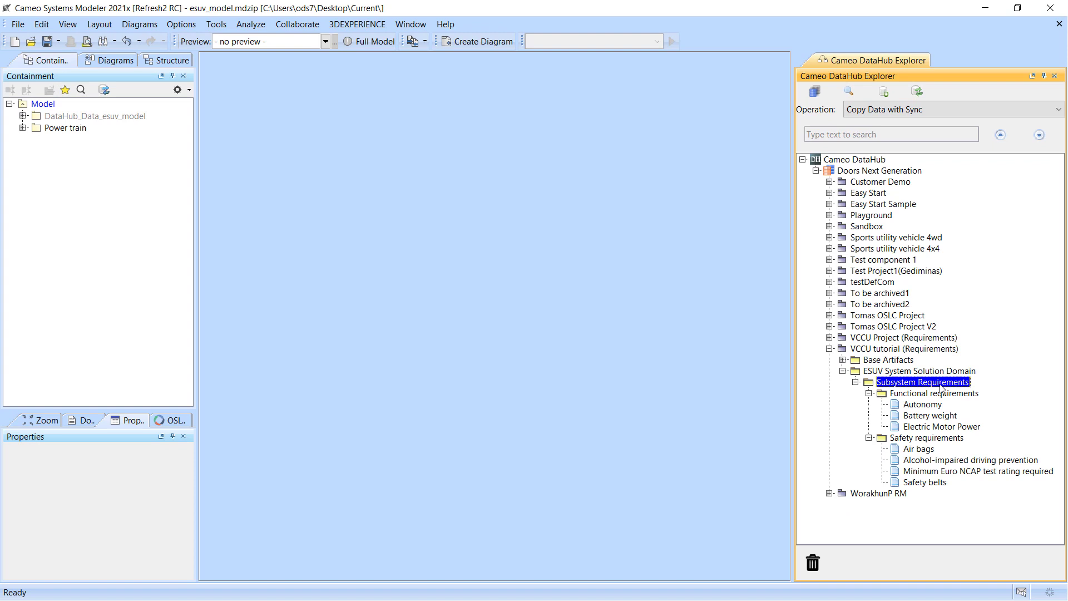
{"action": "left_click_drag", "start_coordinate": [940, 371], "coordinate": [64, 106]}
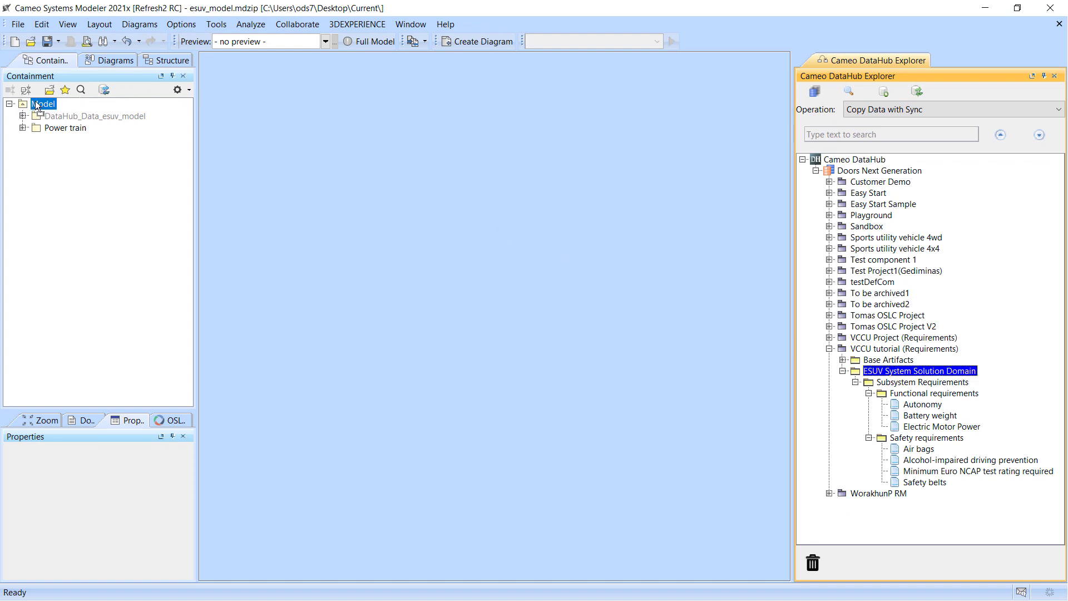
- Drop ESUV System Solution Domain onto Model and keep two-way sync
{"action": "left_click_drag", "start_coordinate": [37, 105], "coordinate": [36, 105]}
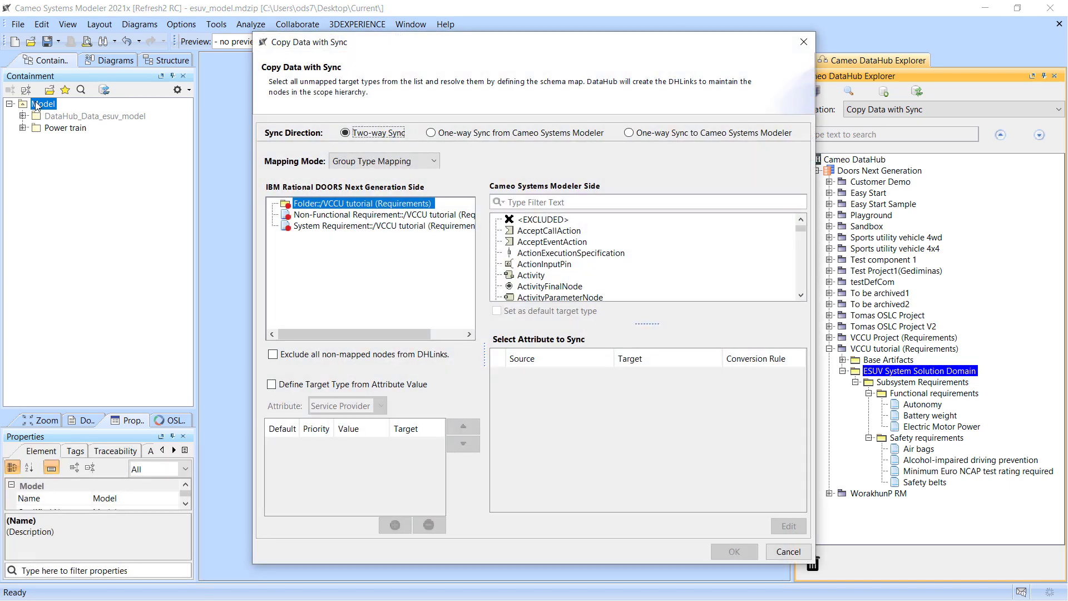
{"action": "left_click", "coordinate": [528, 135]}
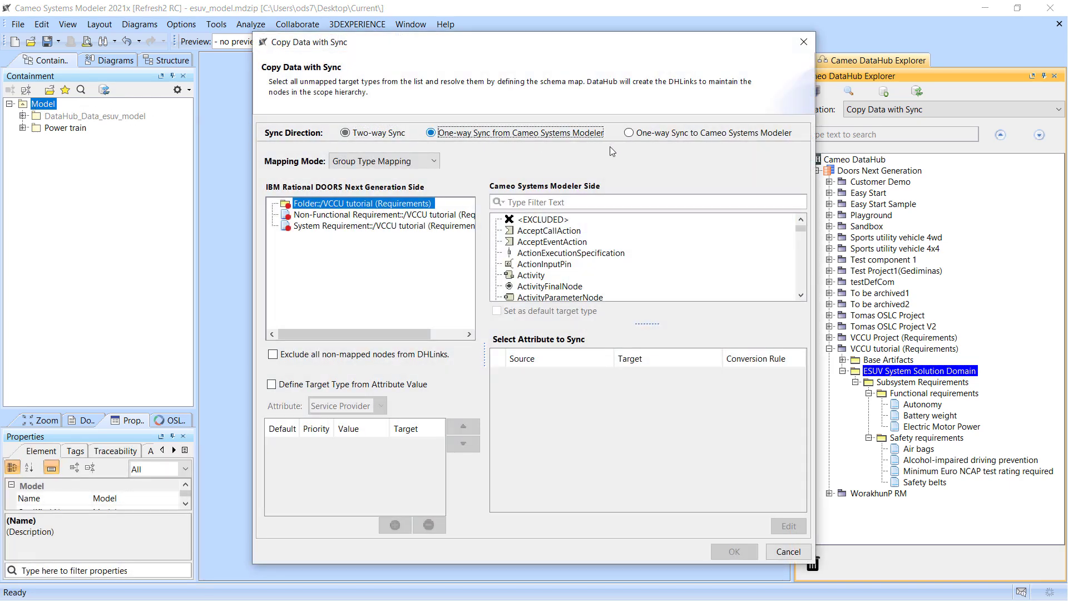
{"action": "left_click", "coordinate": [628, 134]}
{"action": "left_click", "coordinate": [381, 133]}
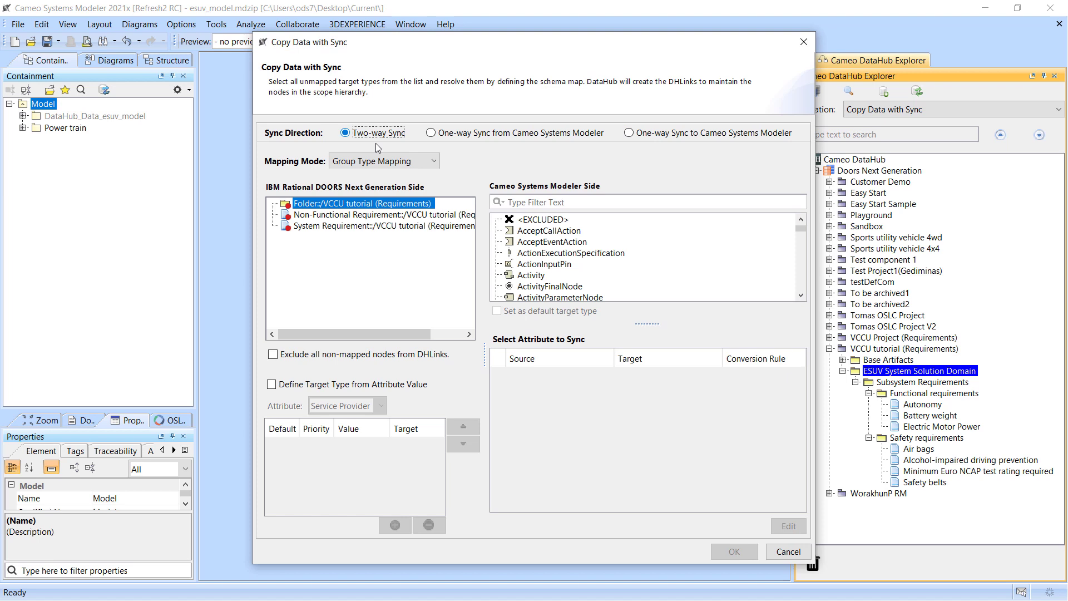
- Map Folder to Package, Non-Functional Requirement to Requirement, System Requirement to Functional Requirement
{"action": "left_click", "coordinate": [529, 201]}
{"action": "type", "text": "pac"}
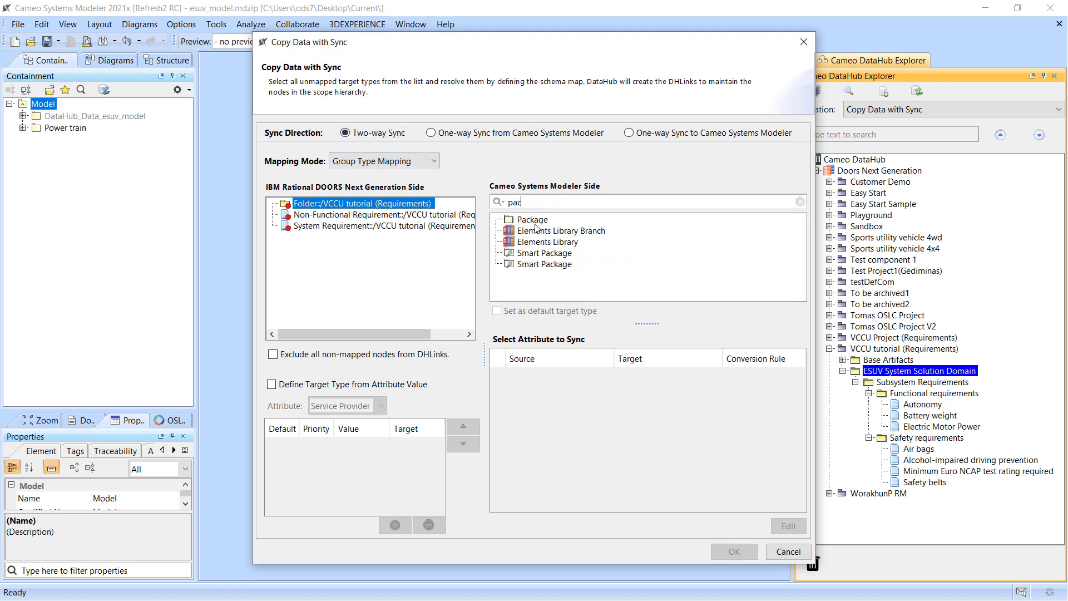
{"action": "left_click", "coordinate": [534, 220]}
{"action": "left_click", "coordinate": [349, 217]}
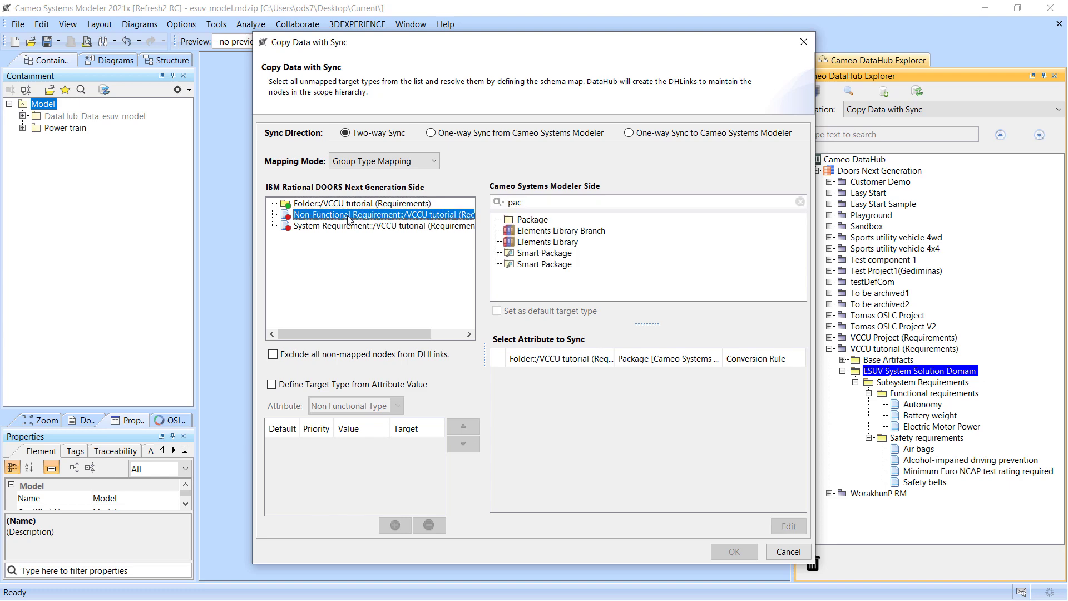
{"action": "double_click", "coordinate": [548, 202]}
{"action": "type", "text": "req"}
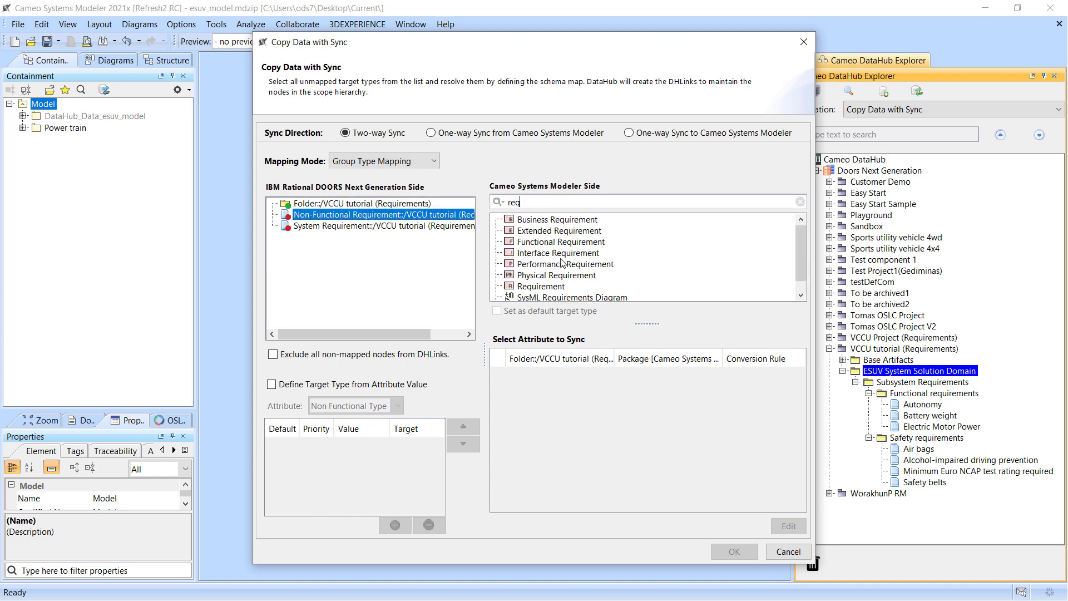
{"action": "left_click", "coordinate": [537, 287]}
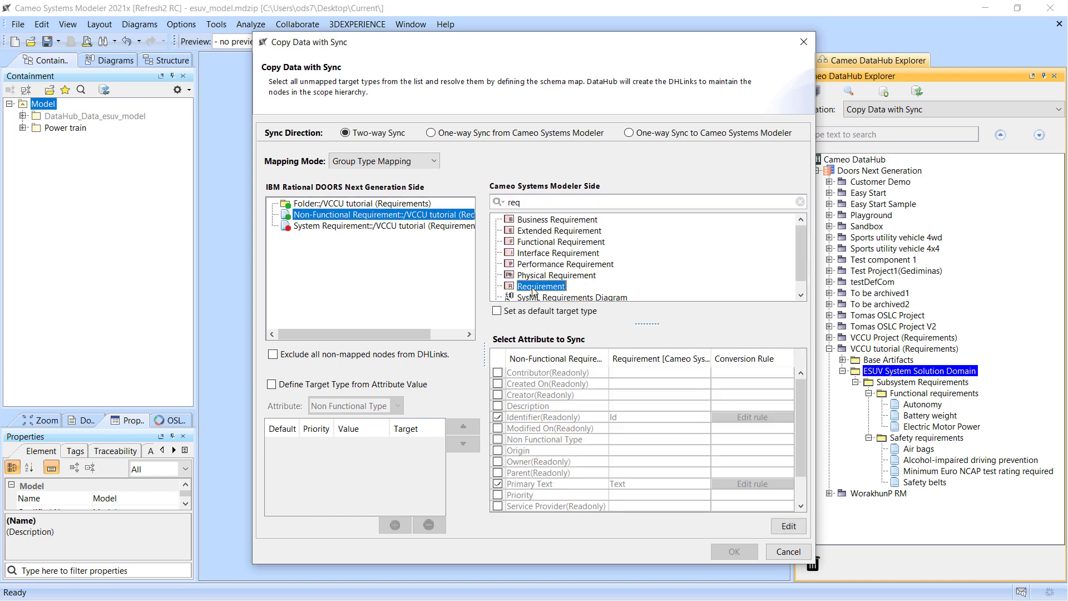
{"action": "left_click", "coordinate": [380, 226]}
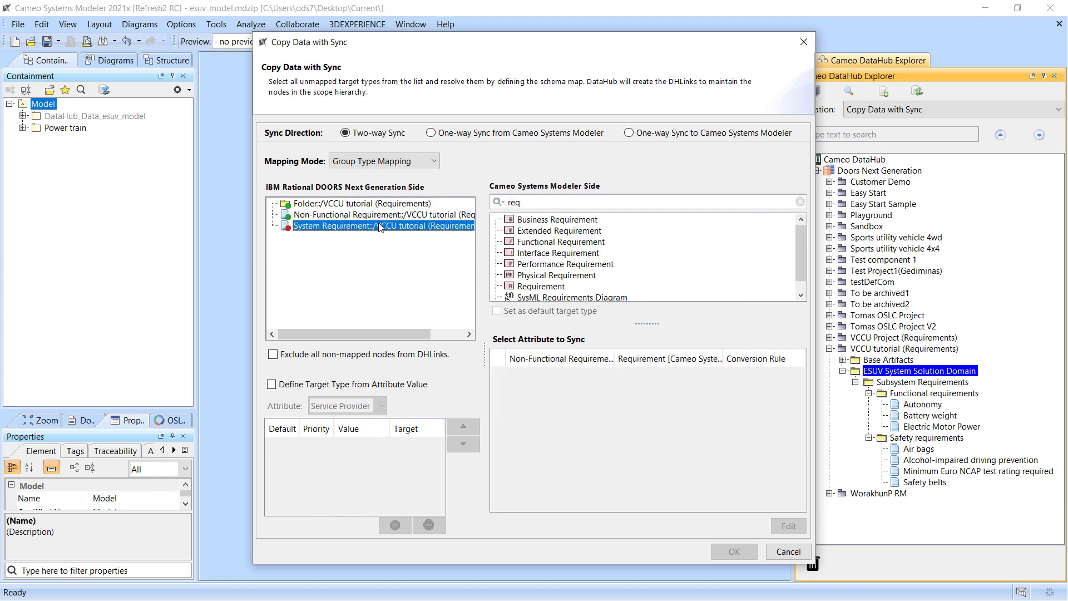
{"action": "left_click", "coordinate": [537, 243]}
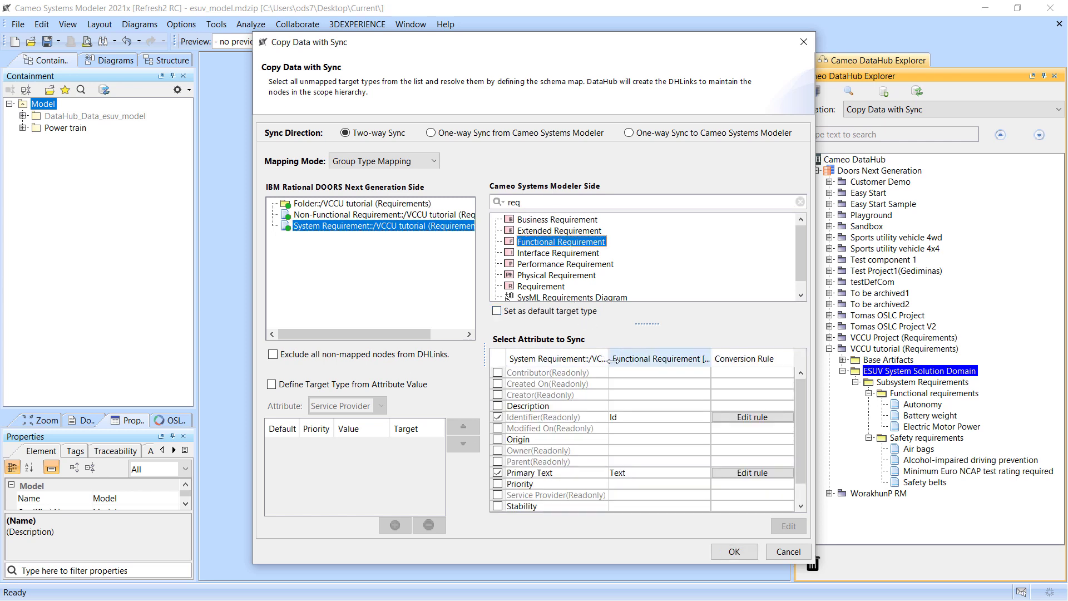
- Run the sync, review results, and expand Subsystem, Functional and Safety requirements packages
{"action": "left_click", "coordinate": [734, 552]}
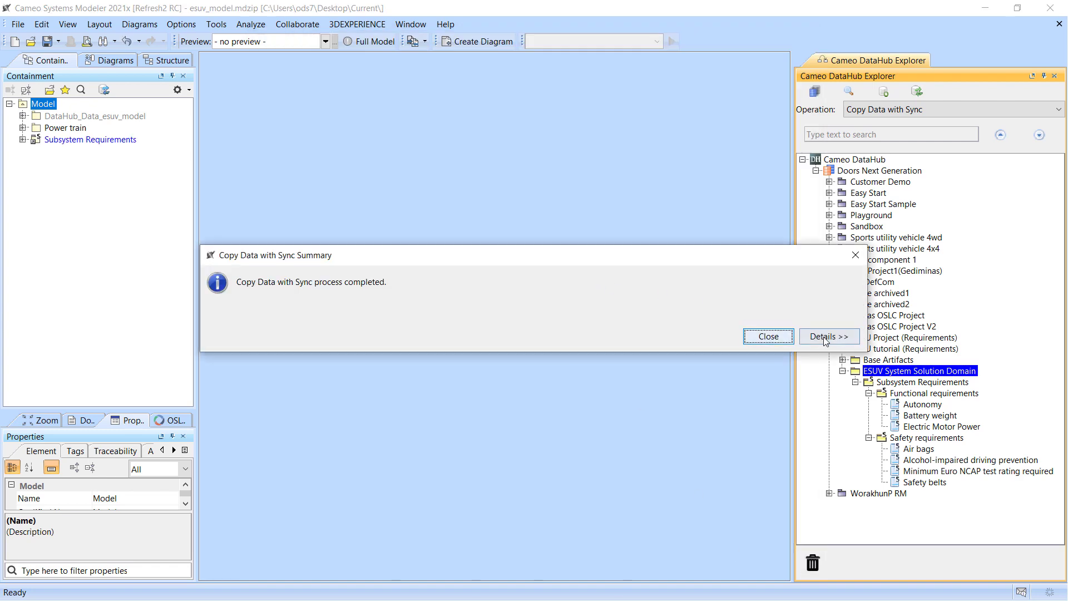
{"action": "left_click", "coordinate": [826, 337]}
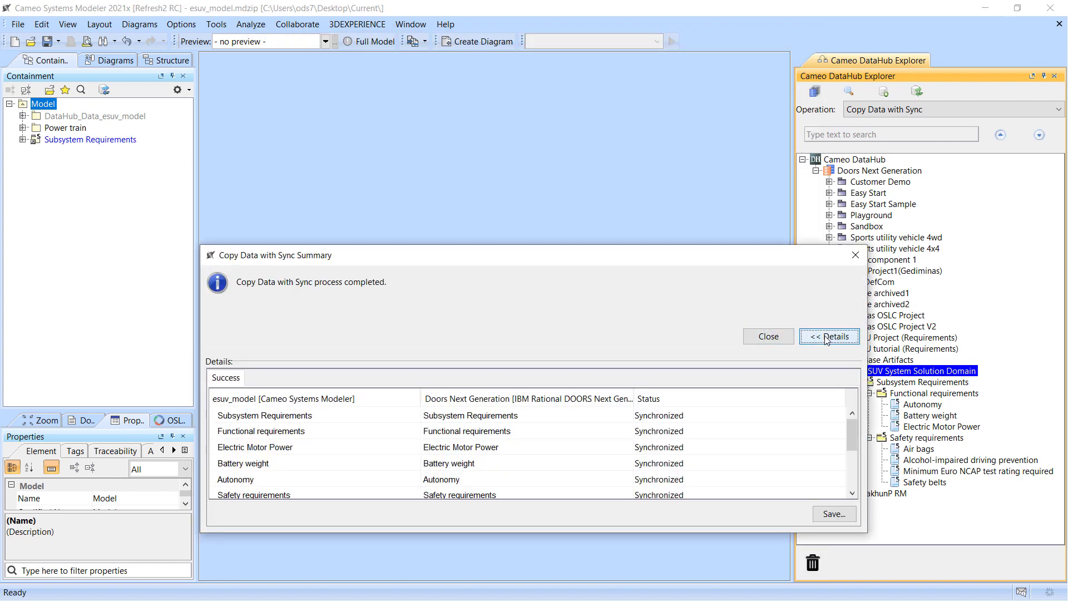
{"action": "left_click", "coordinate": [762, 336]}
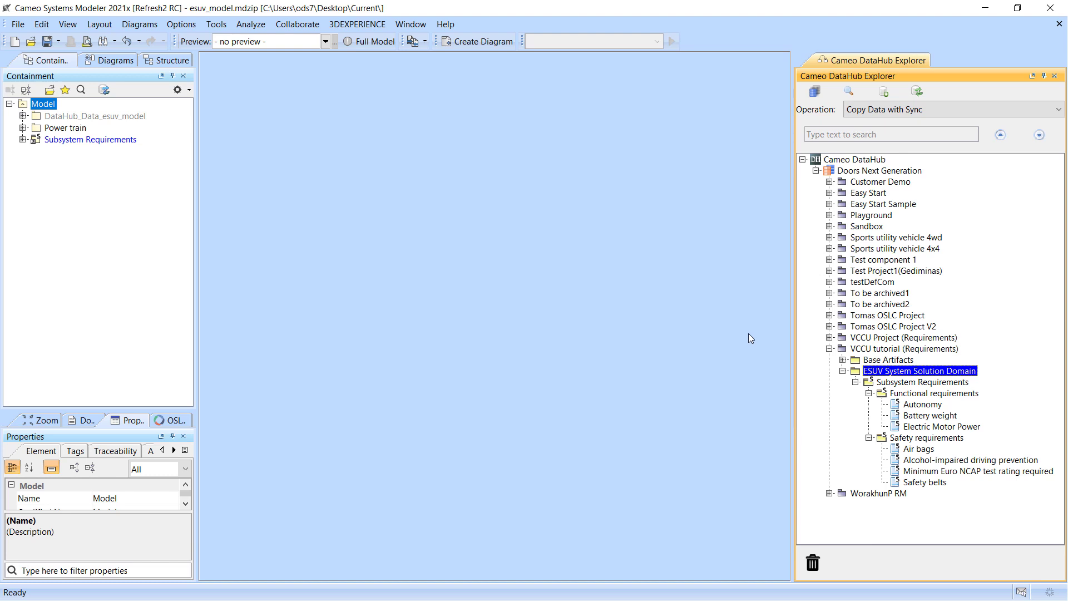
{"action": "left_click", "coordinate": [23, 139]}
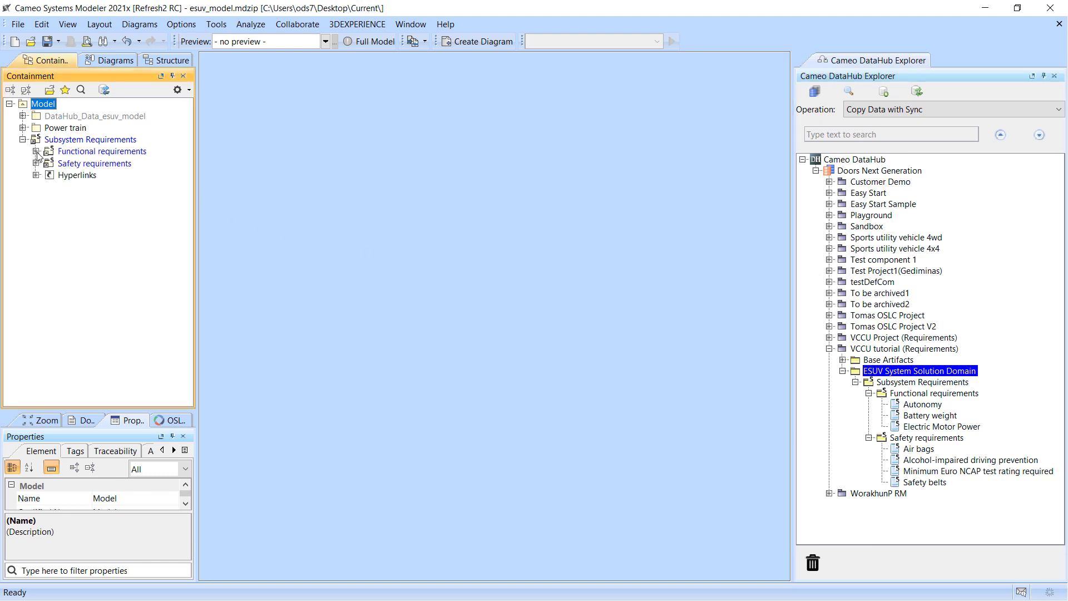
{"action": "left_click", "coordinate": [35, 151]}
{"action": "left_click", "coordinate": [36, 211]}
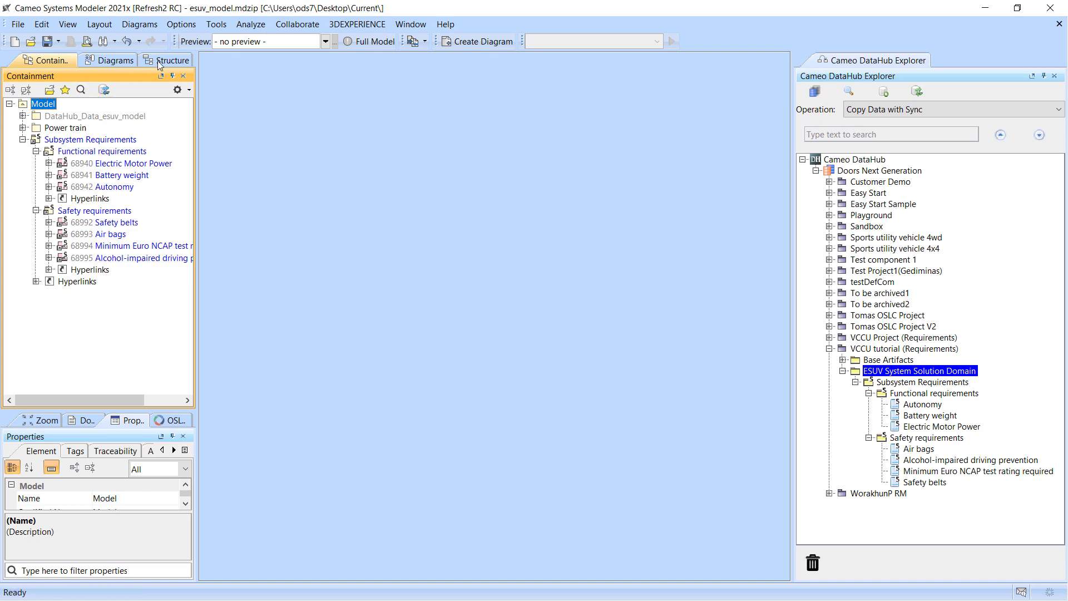
- Create a default-named Derive Requirement Matrix: Functional requirements rows, Safety requirements columns, refreshed
{"action": "left_click", "coordinate": [478, 41]}
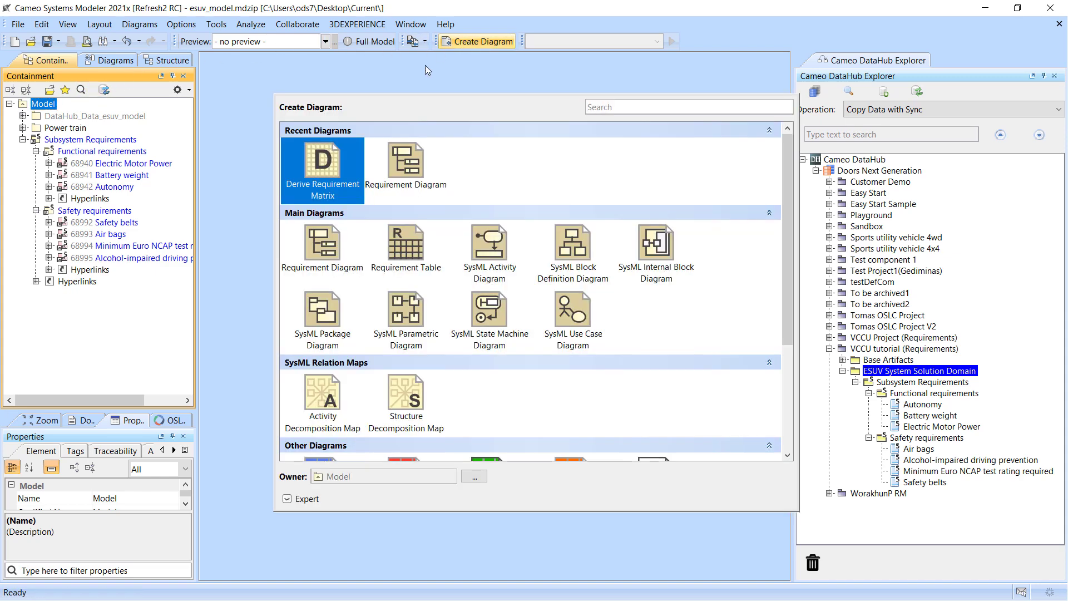
{"action": "left_click", "coordinate": [323, 164]}
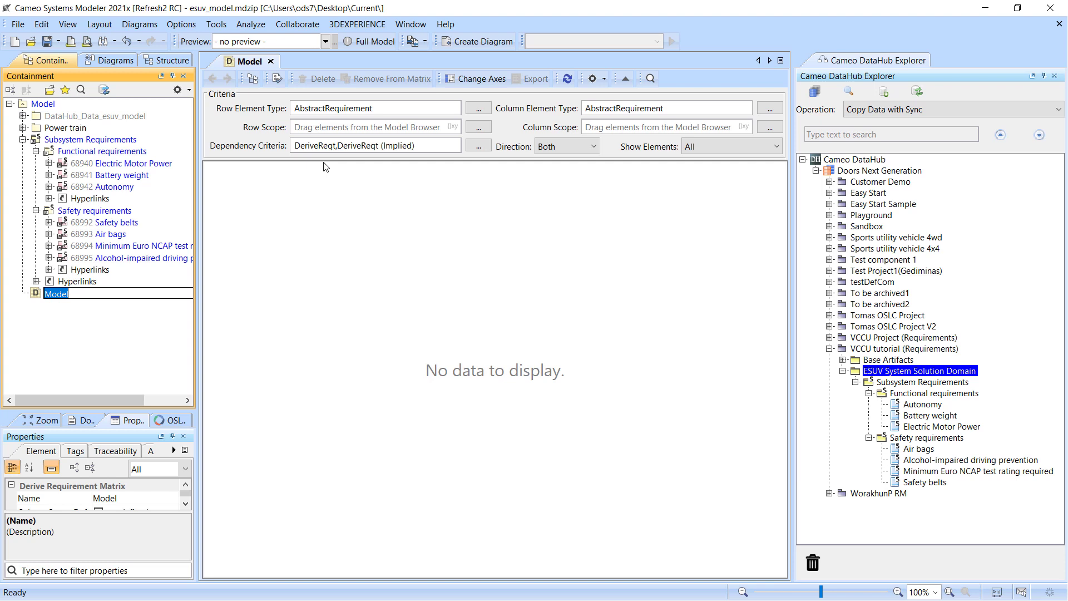
{"action": "key", "text": "Return"}
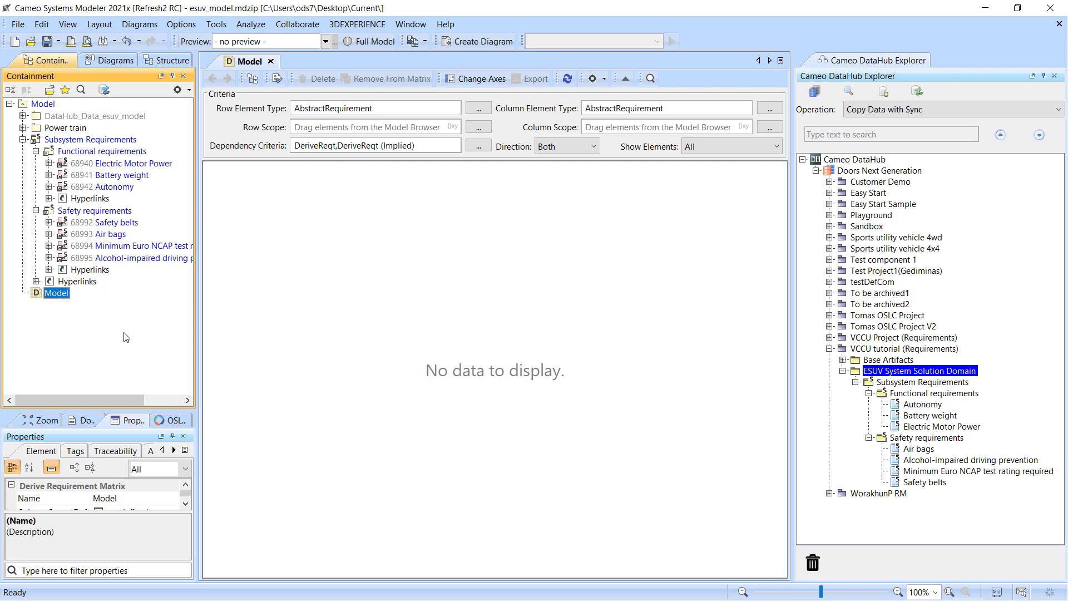
{"action": "left_click", "coordinate": [92, 153]}
{"action": "left_click_drag", "start_coordinate": [249, 136], "coordinate": [345, 127]}
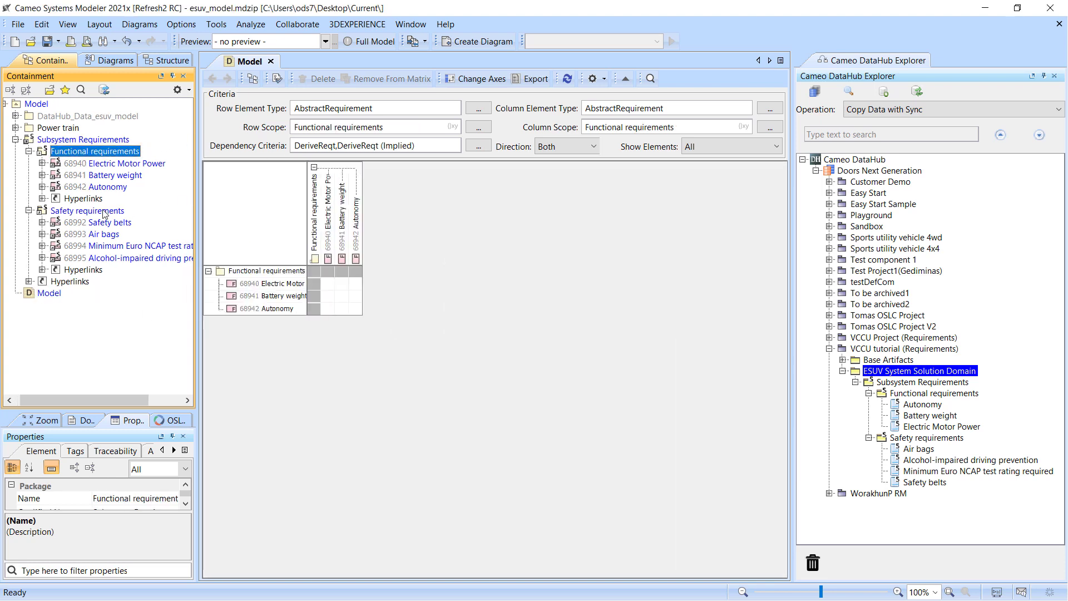
{"action": "left_click_drag", "start_coordinate": [104, 214], "coordinate": [615, 129]}
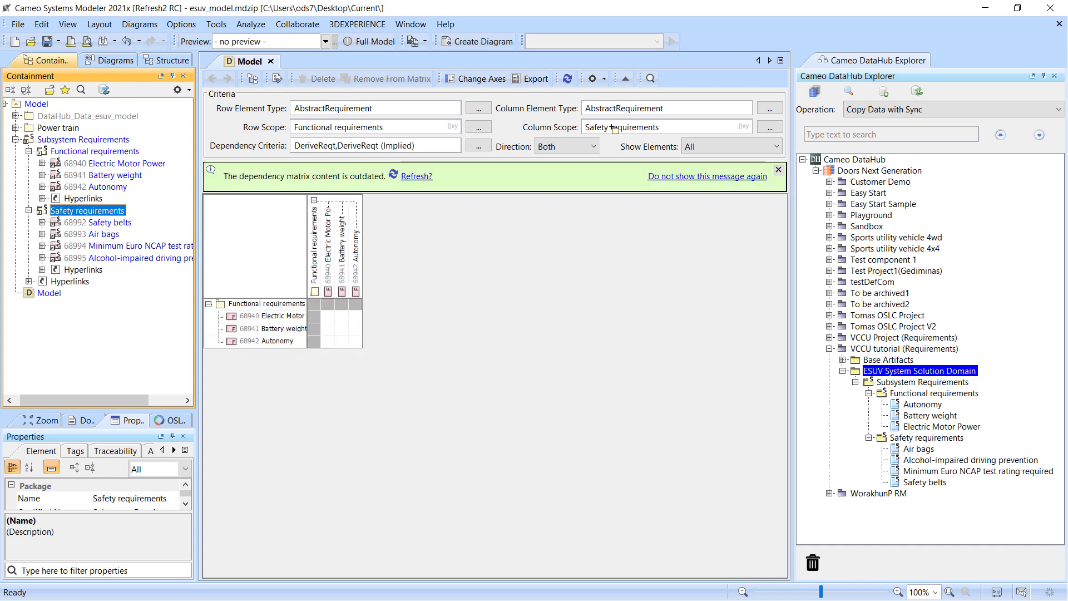
{"action": "left_click", "coordinate": [418, 172]}
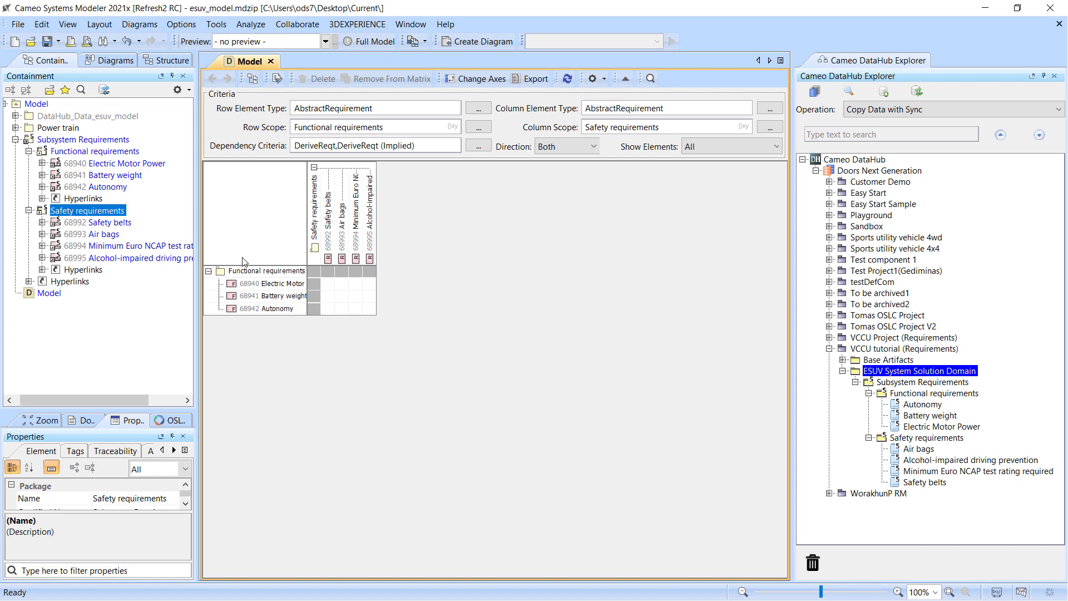
- Add a requirement named 'New requirement' under Functional requirements and refresh the matrix
{"action": "right_click", "coordinate": [93, 153]}
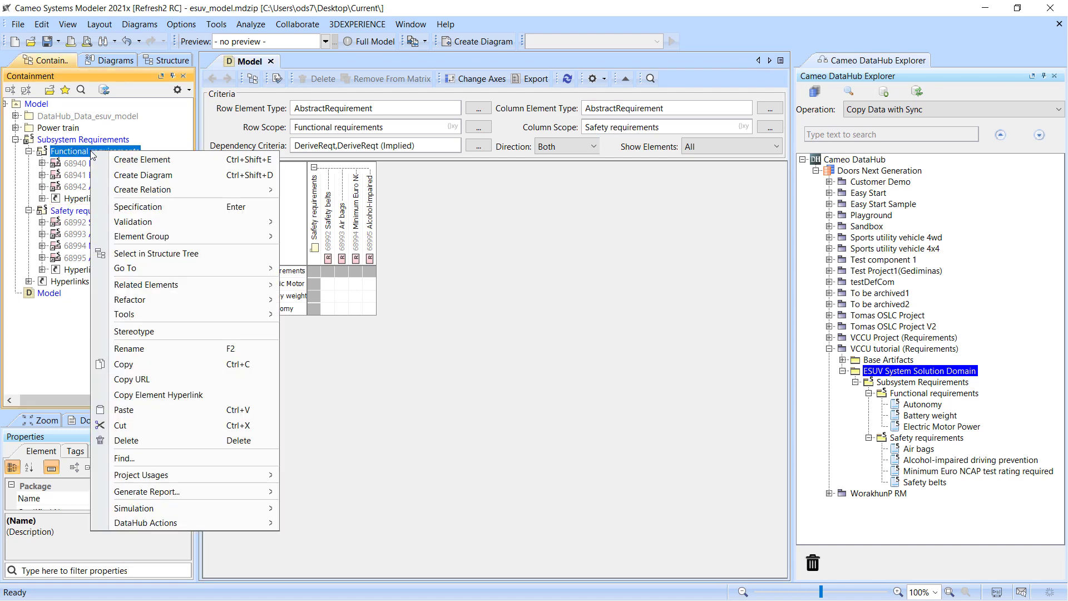
{"action": "left_click", "coordinate": [118, 160]}
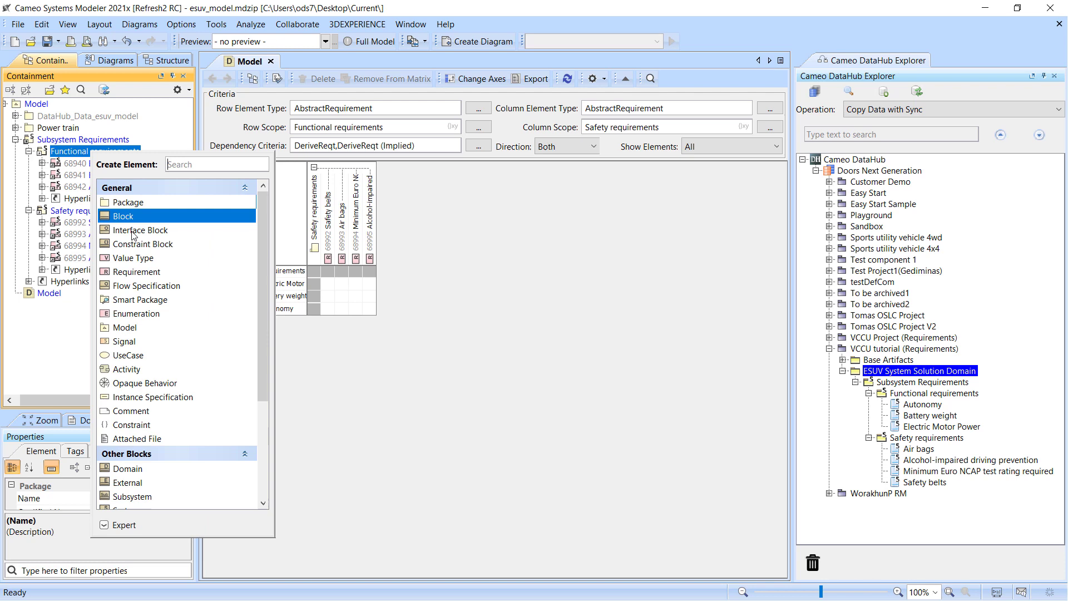
{"action": "left_click", "coordinate": [133, 273]}
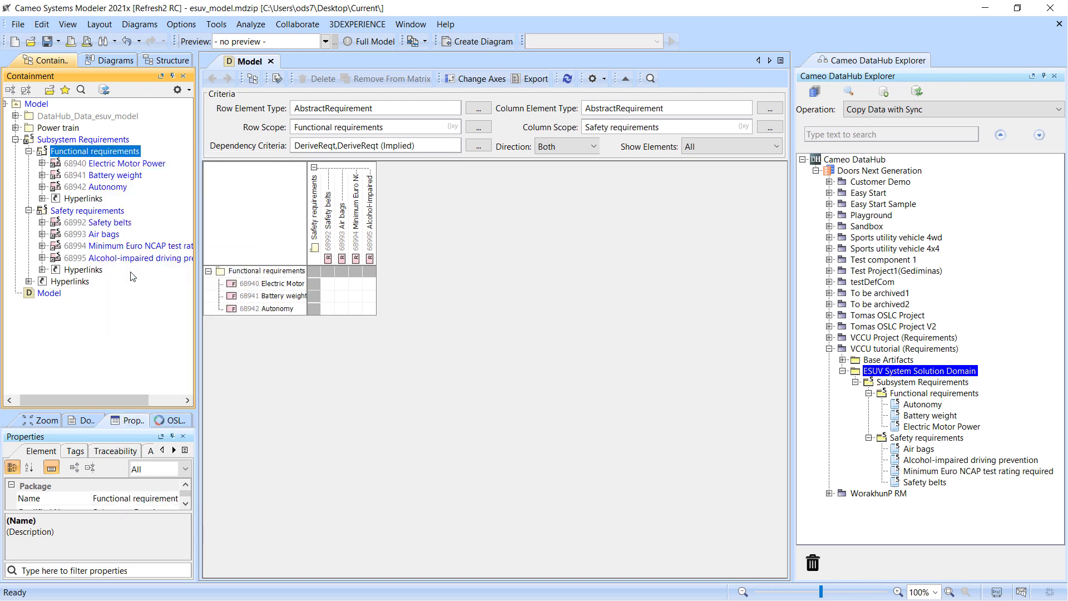
{"action": "type", "text": "New"}
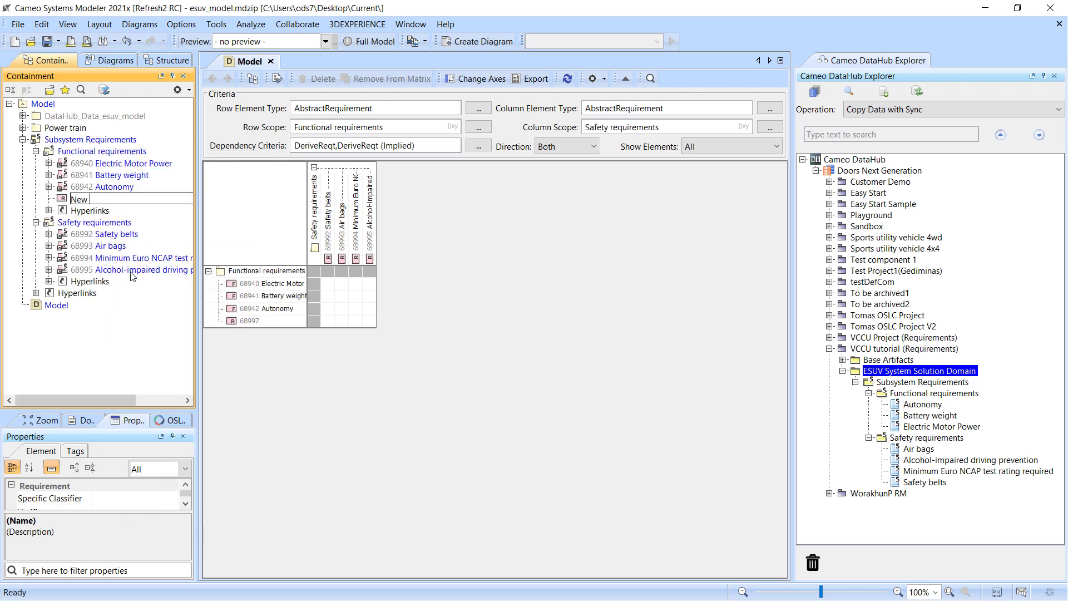
{"action": "type", "text": " requirement"}
{"action": "key", "text": "Return"}
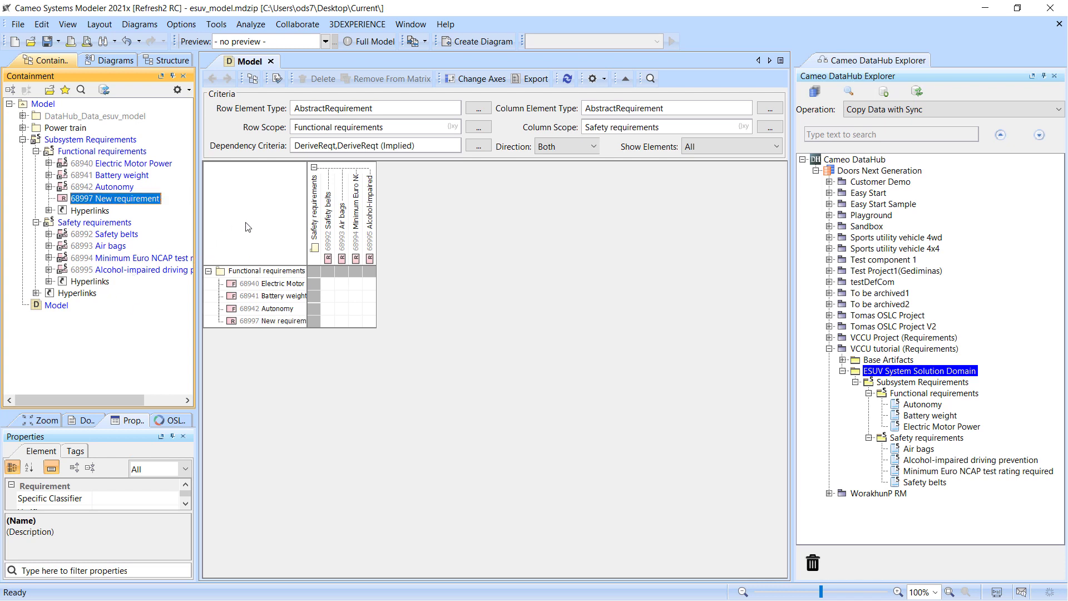
{"action": "left_click", "coordinate": [567, 80]}
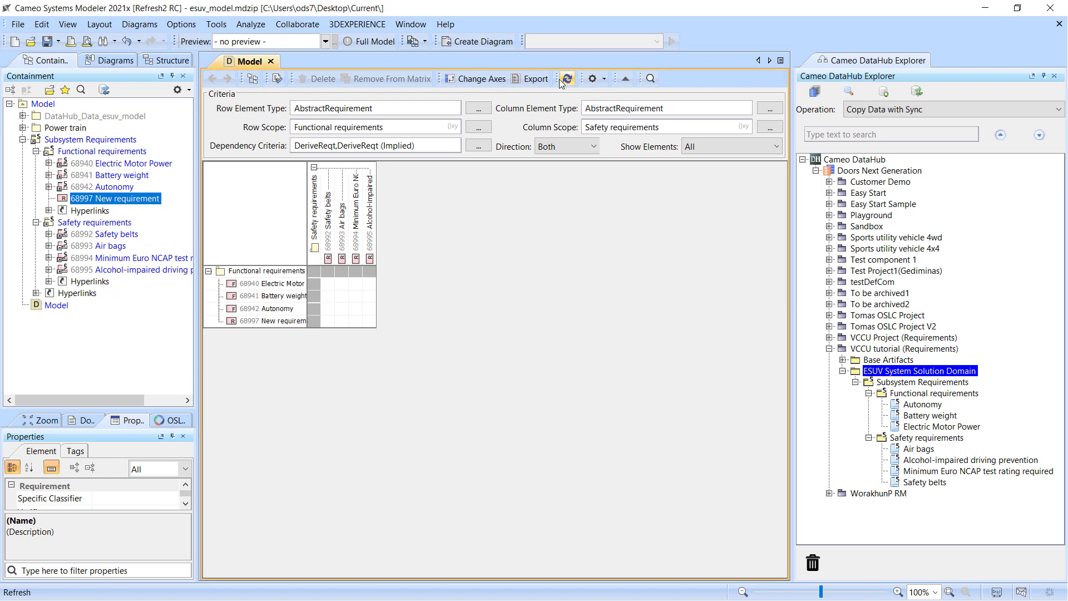
- Add DeriveReqt links: Electric Motor Power–Safety belts, Battery weight–Minimum Euro NCAP, Autonomy–Alcohol-impaired driving prevention, Autonomy–Air bags
{"action": "right_click", "coordinate": [329, 286]}
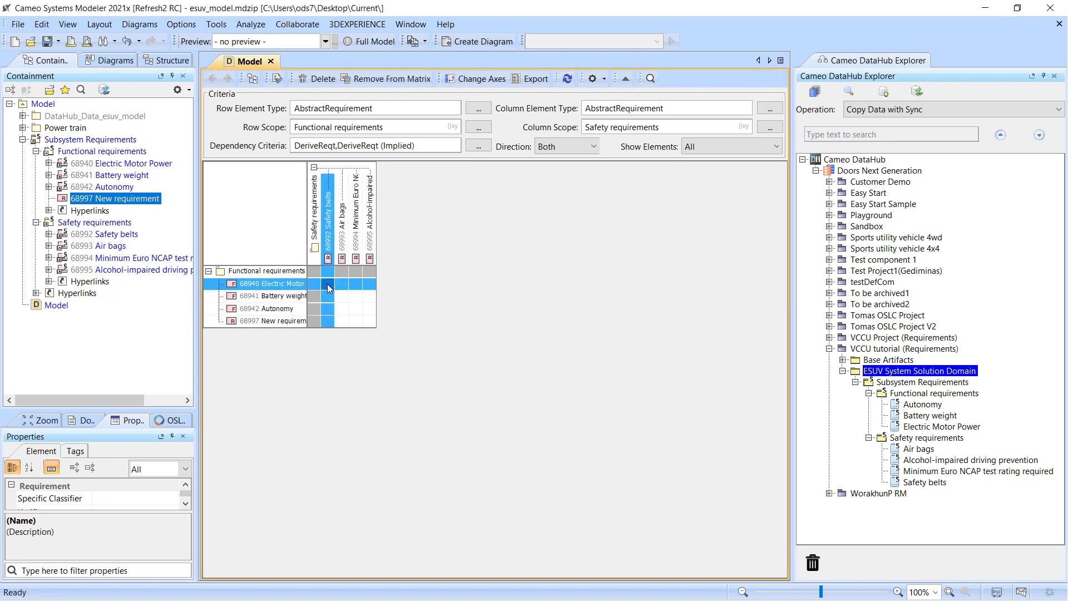
{"action": "left_click", "coordinate": [372, 308]}
{"action": "right_click", "coordinate": [355, 295]}
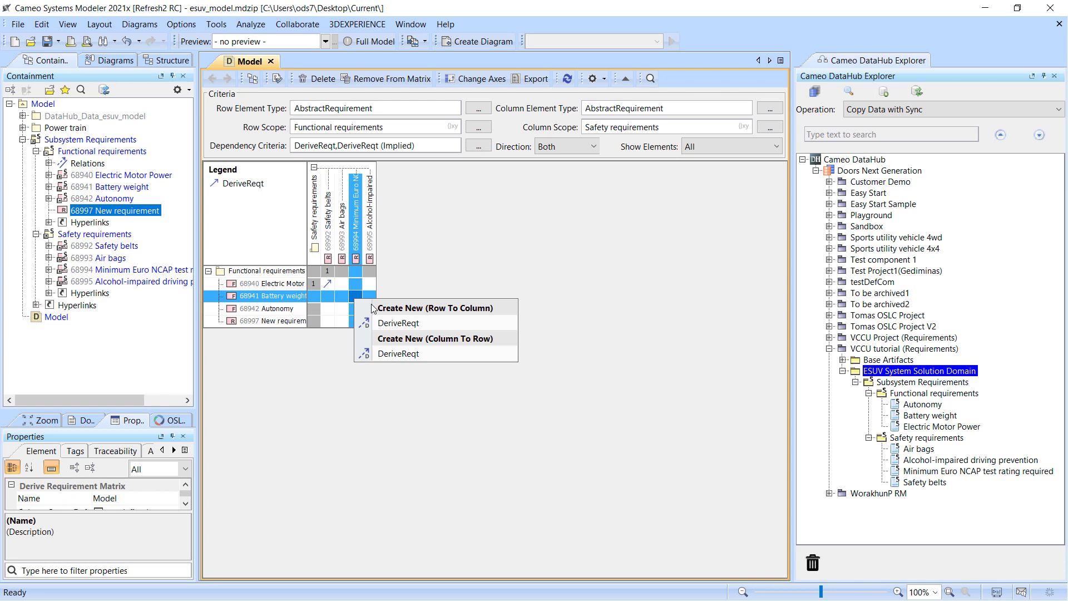
{"action": "left_click", "coordinate": [397, 323]}
{"action": "right_click", "coordinate": [354, 301]}
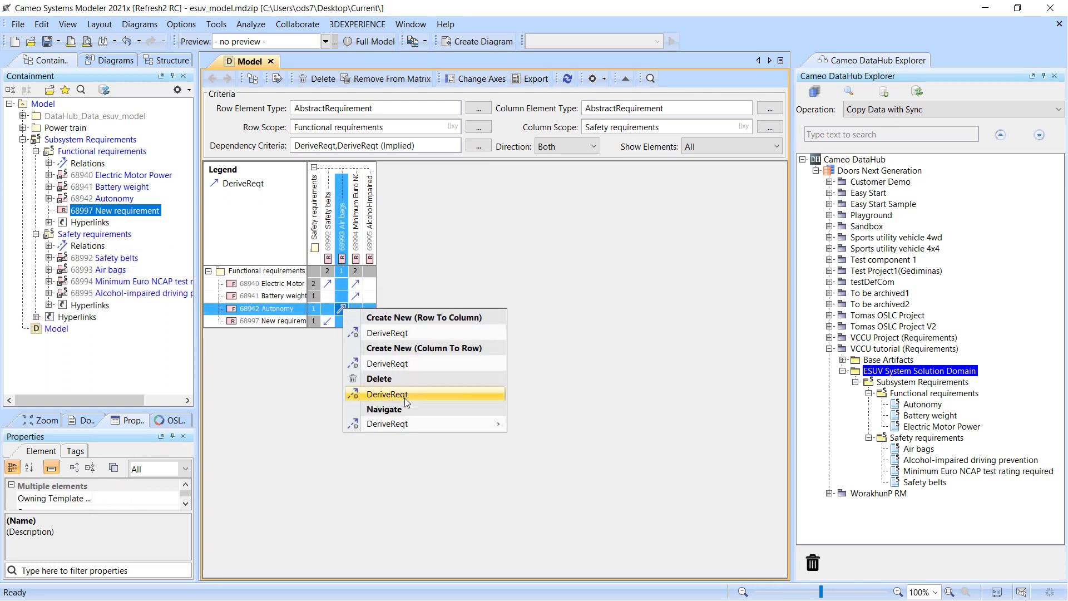
{"action": "left_click", "coordinate": [404, 395]}
{"action": "right_click", "coordinate": [369, 308]}
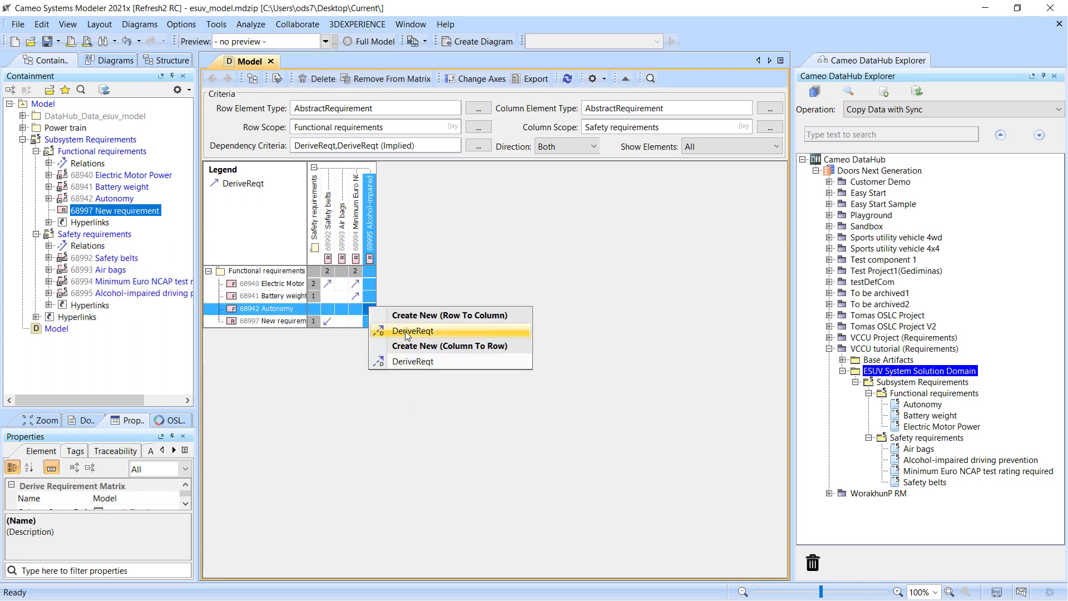
{"action": "left_click", "coordinate": [404, 331]}
{"action": "right_click", "coordinate": [342, 308]}
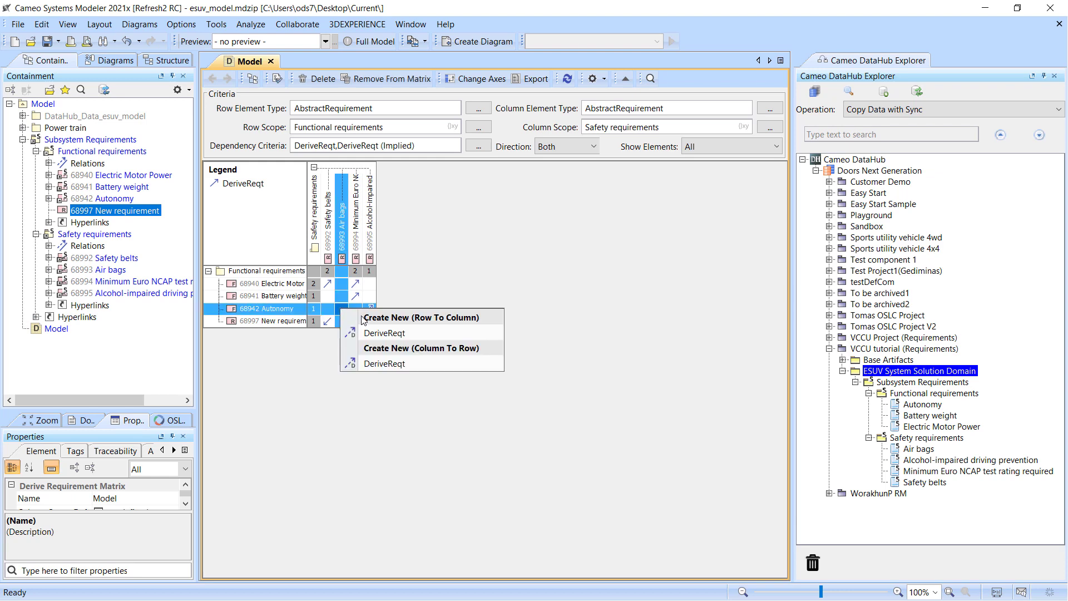
{"action": "left_click", "coordinate": [382, 333]}
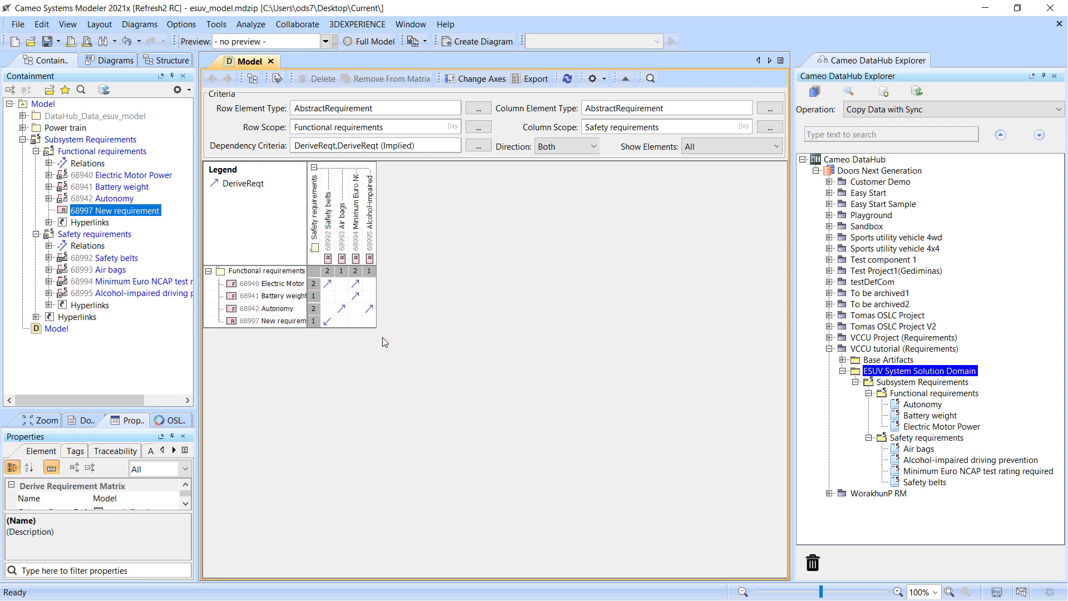
- Check DHLink changes recursively on Subsystem Requirements and select all new changes
{"action": "right_click", "coordinate": [74, 143]}
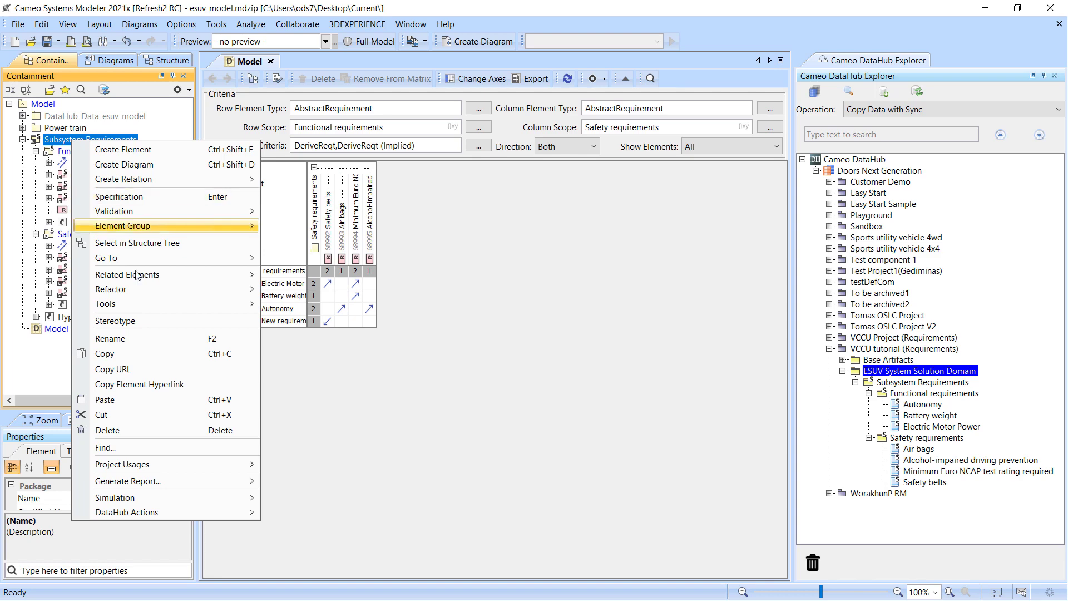
{"action": "mouse_move", "coordinate": [248, 510]}
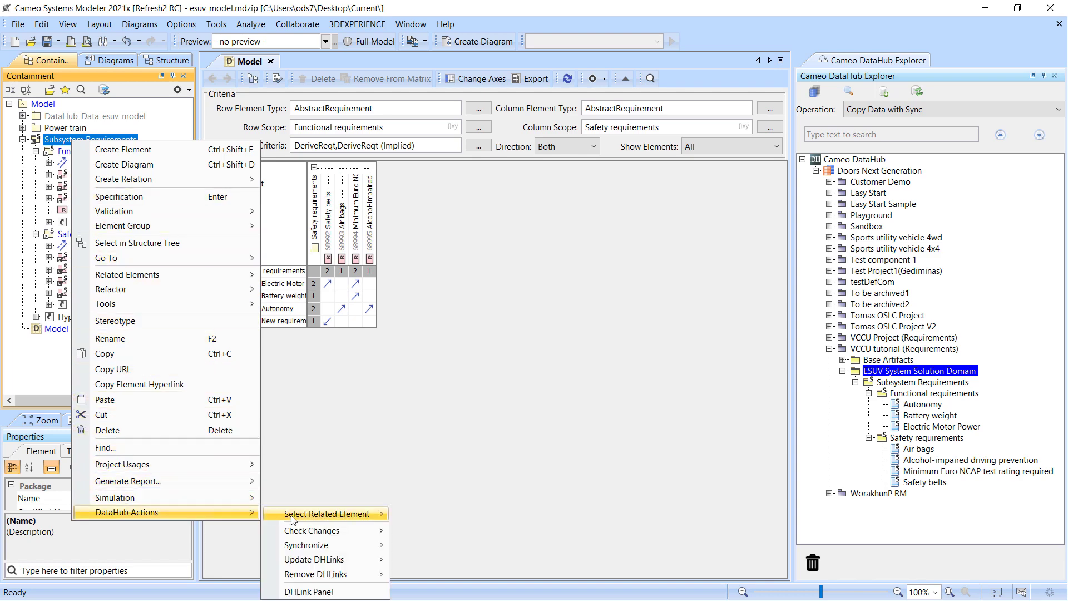
{"action": "mouse_move", "coordinate": [374, 531]}
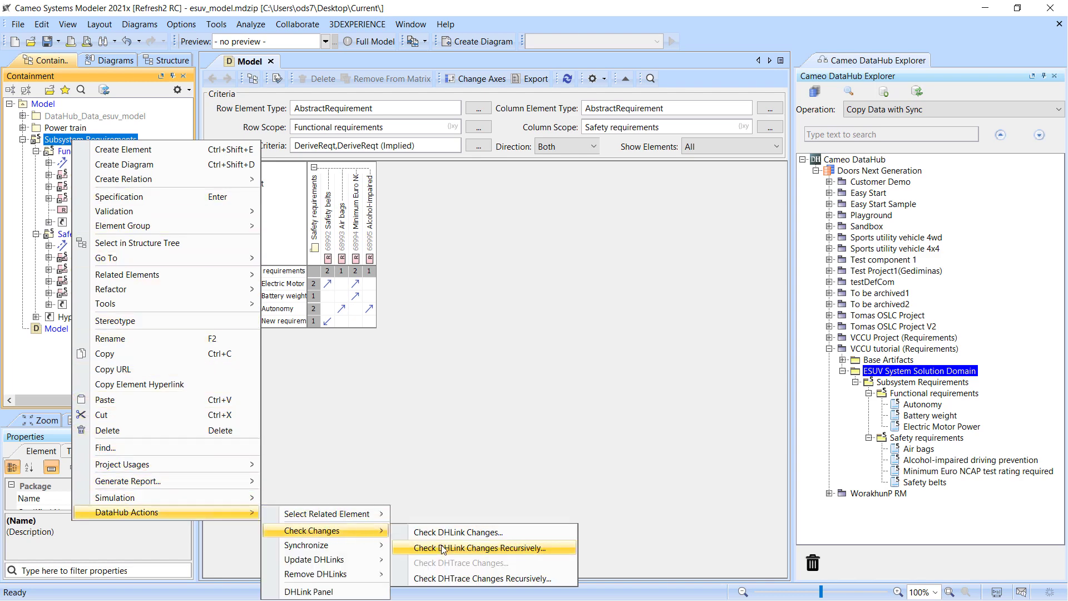
{"action": "left_click", "coordinate": [480, 548]}
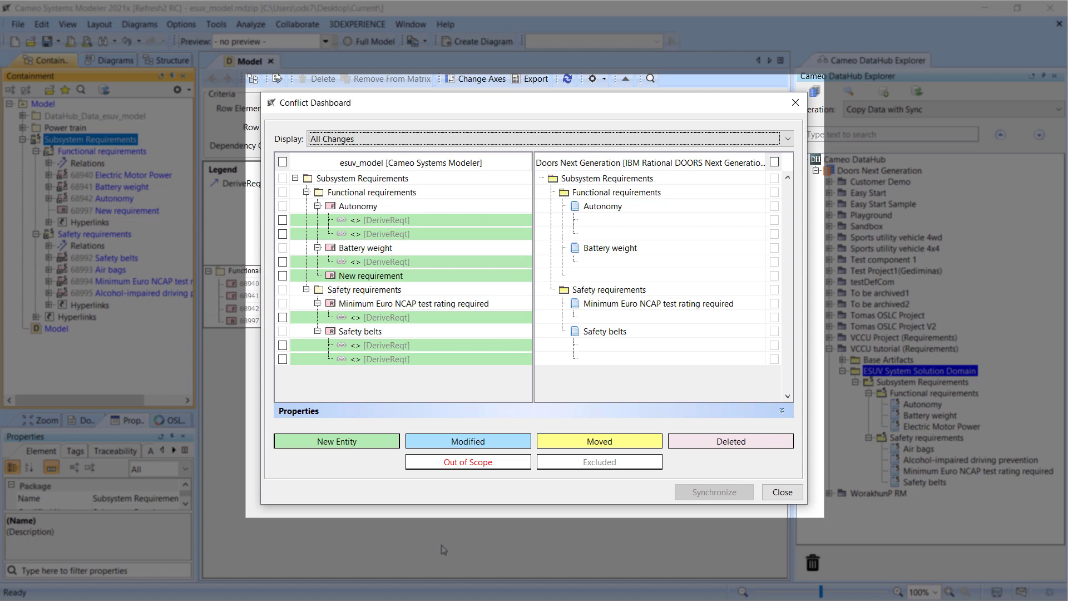
{"action": "left_click", "coordinate": [302, 226]}
{"action": "left_click", "coordinate": [307, 235]}
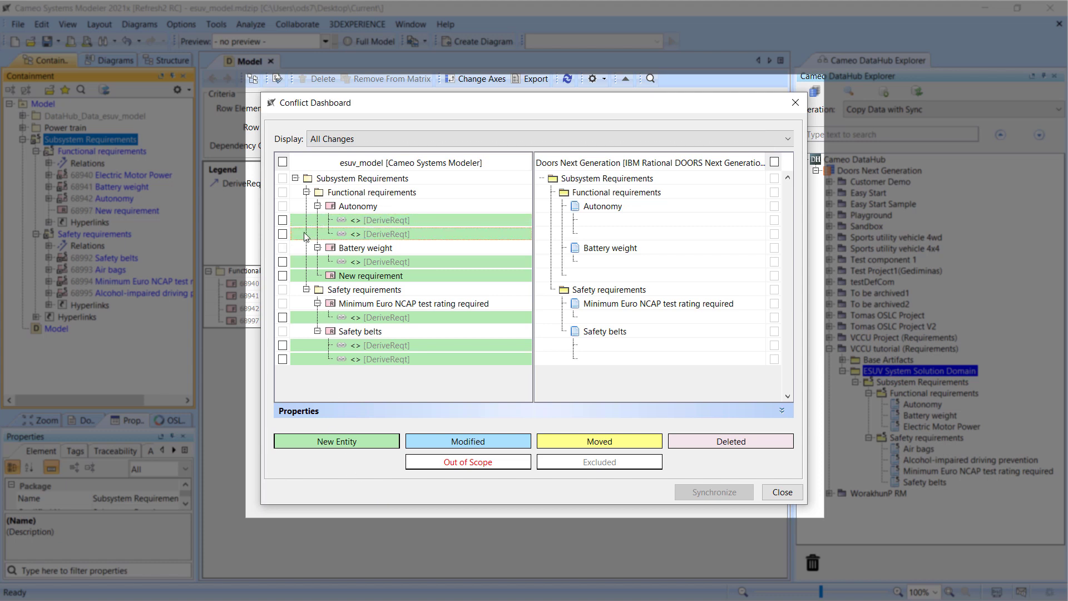
{"action": "left_click", "coordinate": [310, 261]}
{"action": "left_click", "coordinate": [282, 162]}
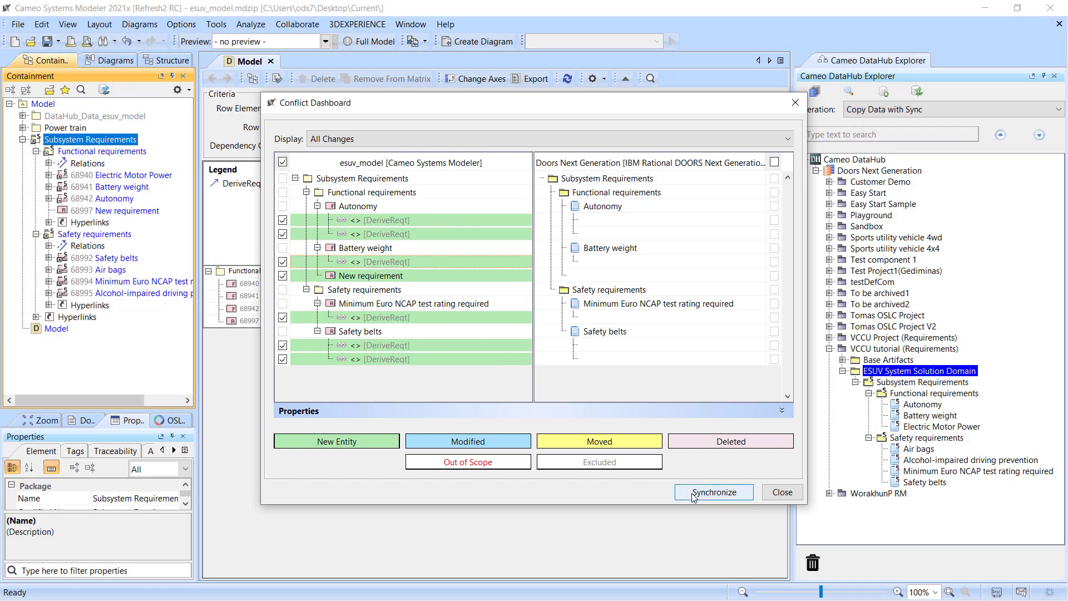
- Synchronize the changes to DOORS Next and view Autonomy's new derived links
{"action": "left_click", "coordinate": [693, 493]}
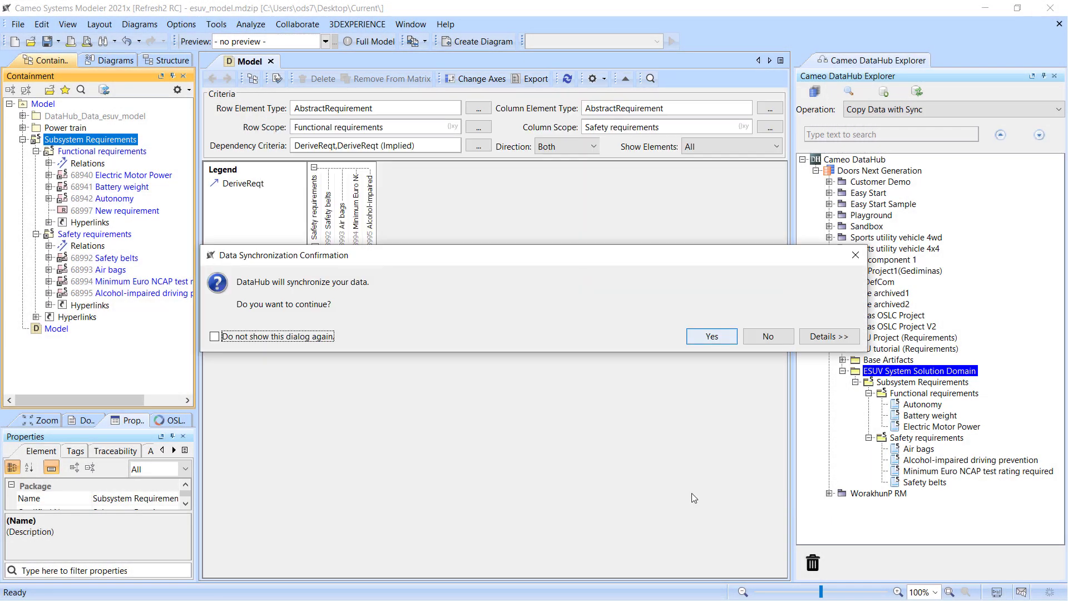
{"action": "left_click", "coordinate": [820, 337]}
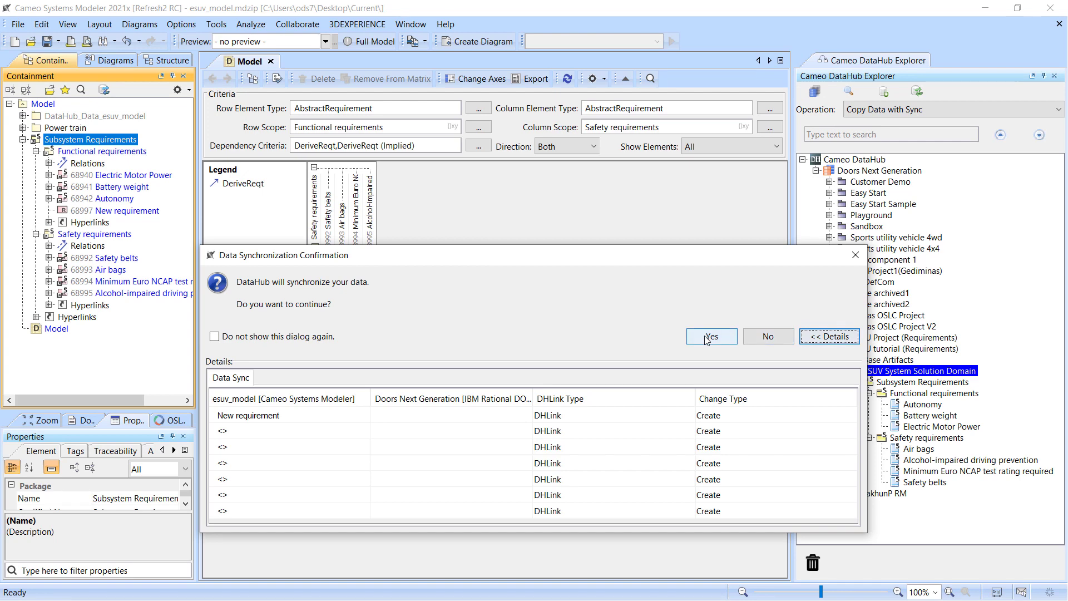
{"action": "left_click", "coordinate": [706, 337]}
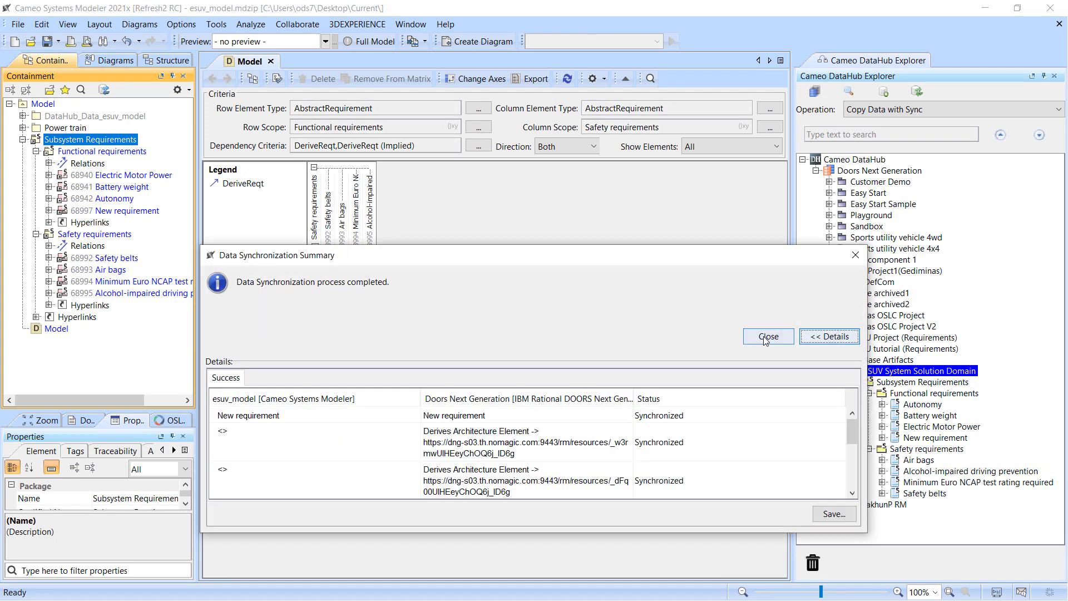
{"action": "left_click", "coordinate": [767, 336]}
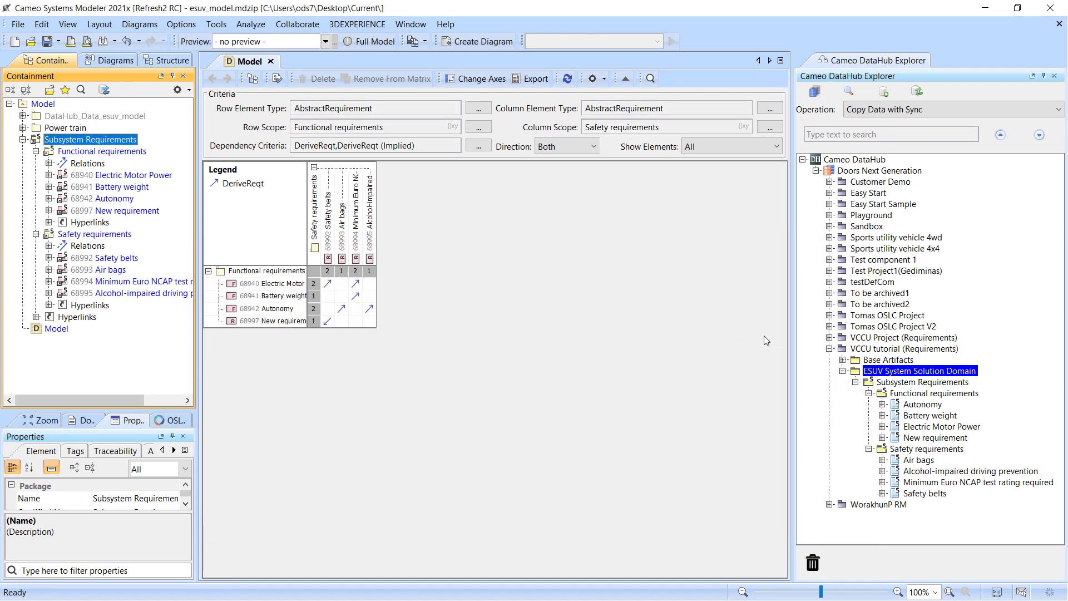
{"action": "left_click", "coordinate": [882, 405]}
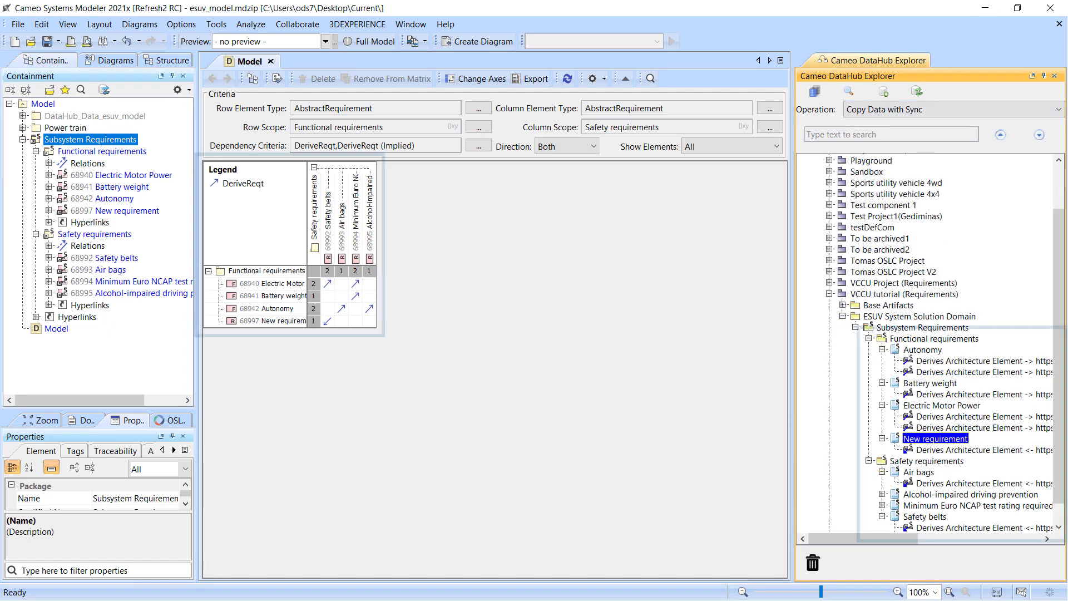